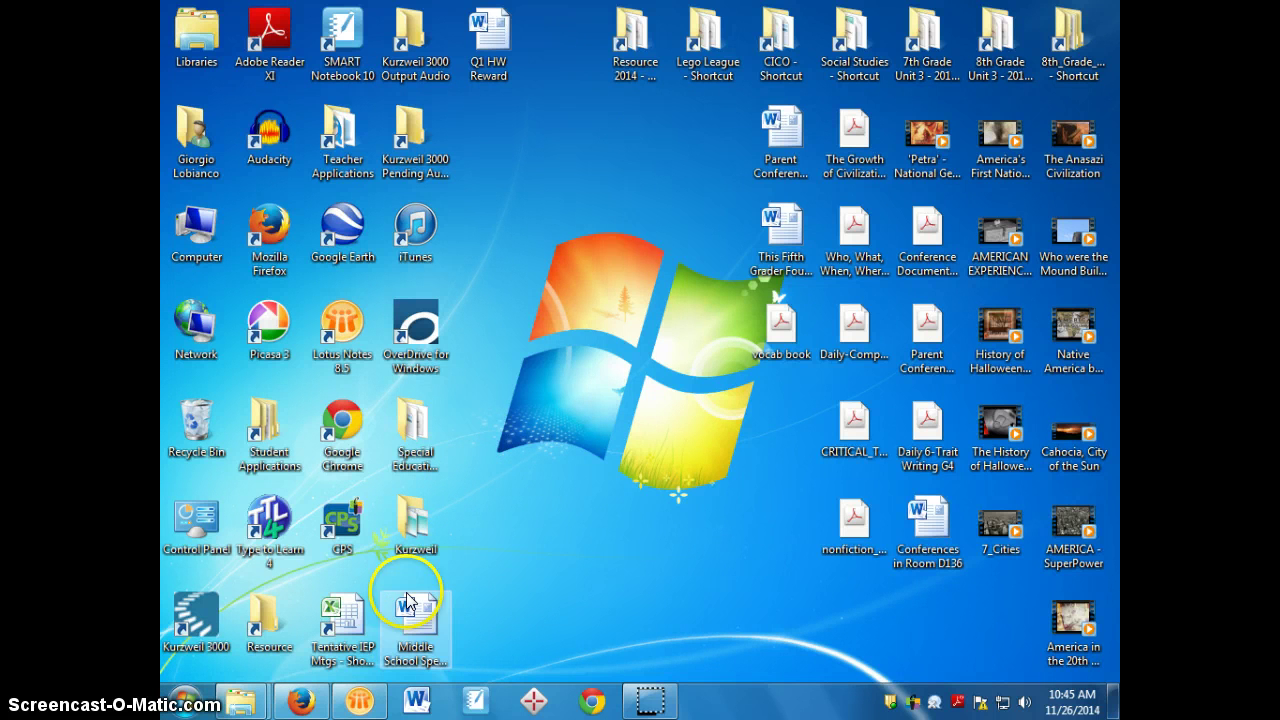
Launch Kurzweil 3000 from the Kurzweil Educational Systems program folder.
{"action": "left_click", "coordinate": [187, 706]}
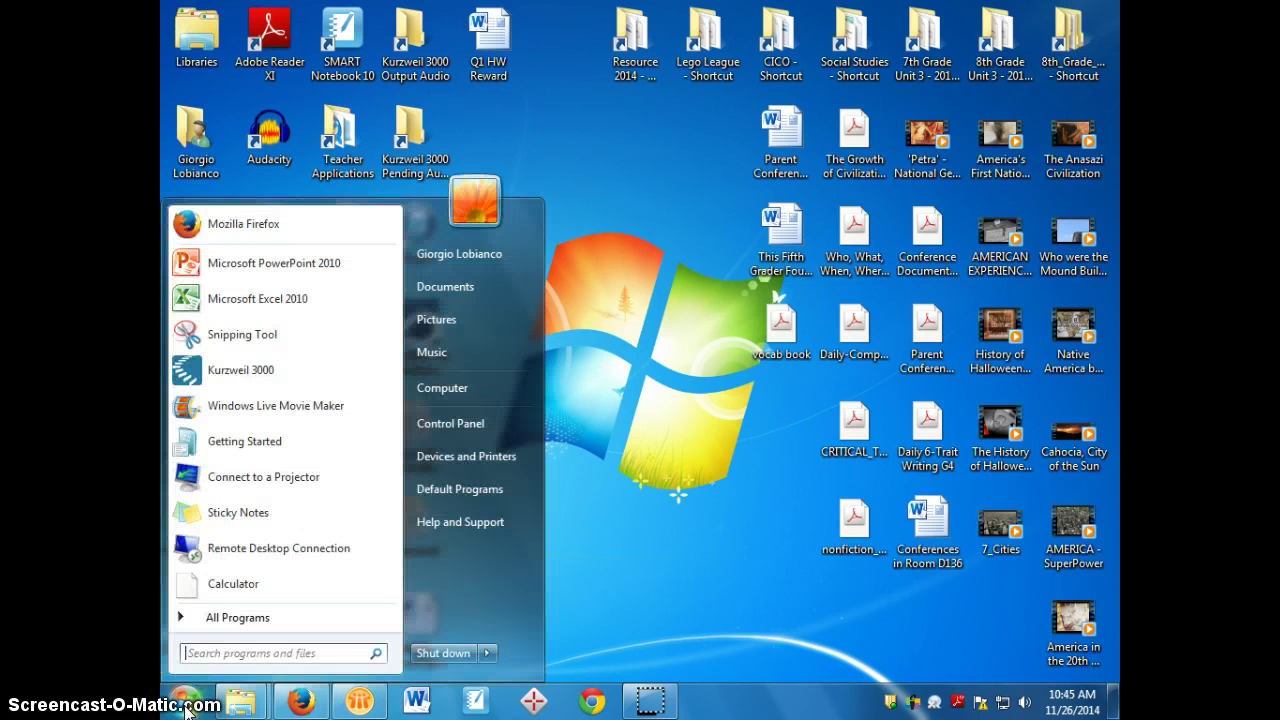
{"action": "left_click", "coordinate": [250, 620]}
{"action": "scroll", "coordinate": [280, 495], "scroll_direction": "down", "scroll_amount": 5}
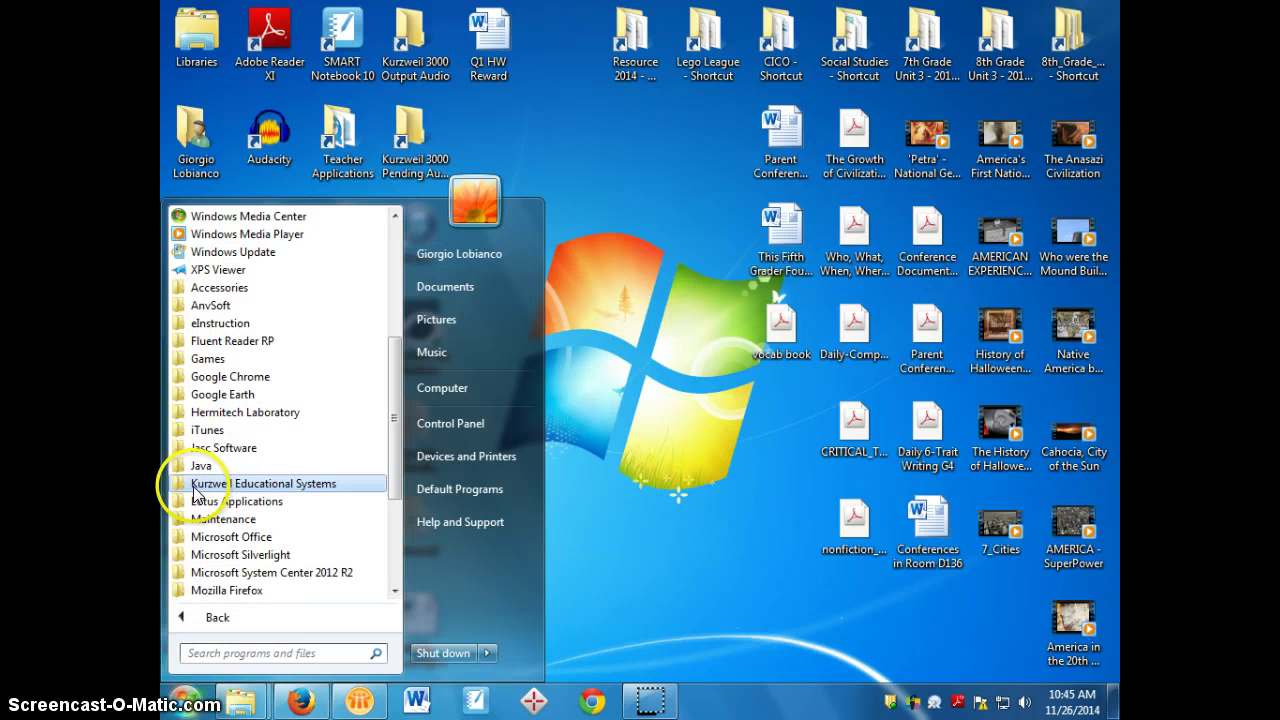
{"action": "left_click", "coordinate": [200, 485]}
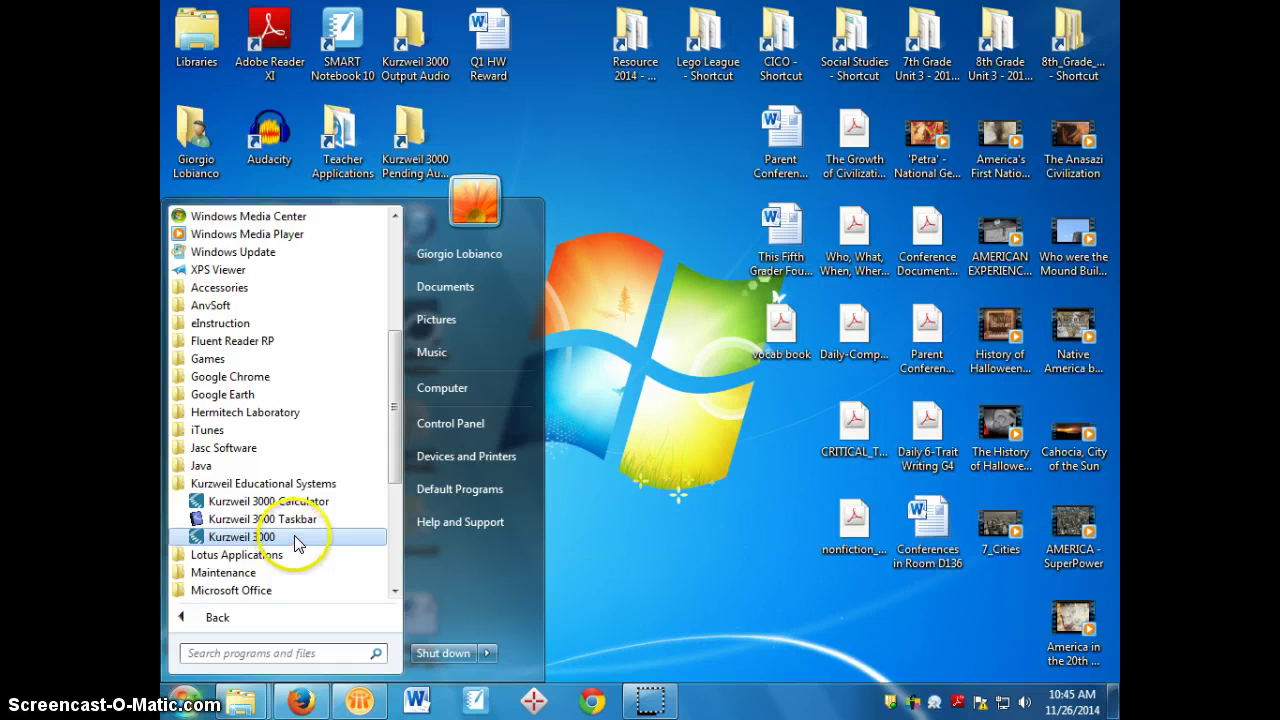
{"action": "left_click", "coordinate": [296, 543]}
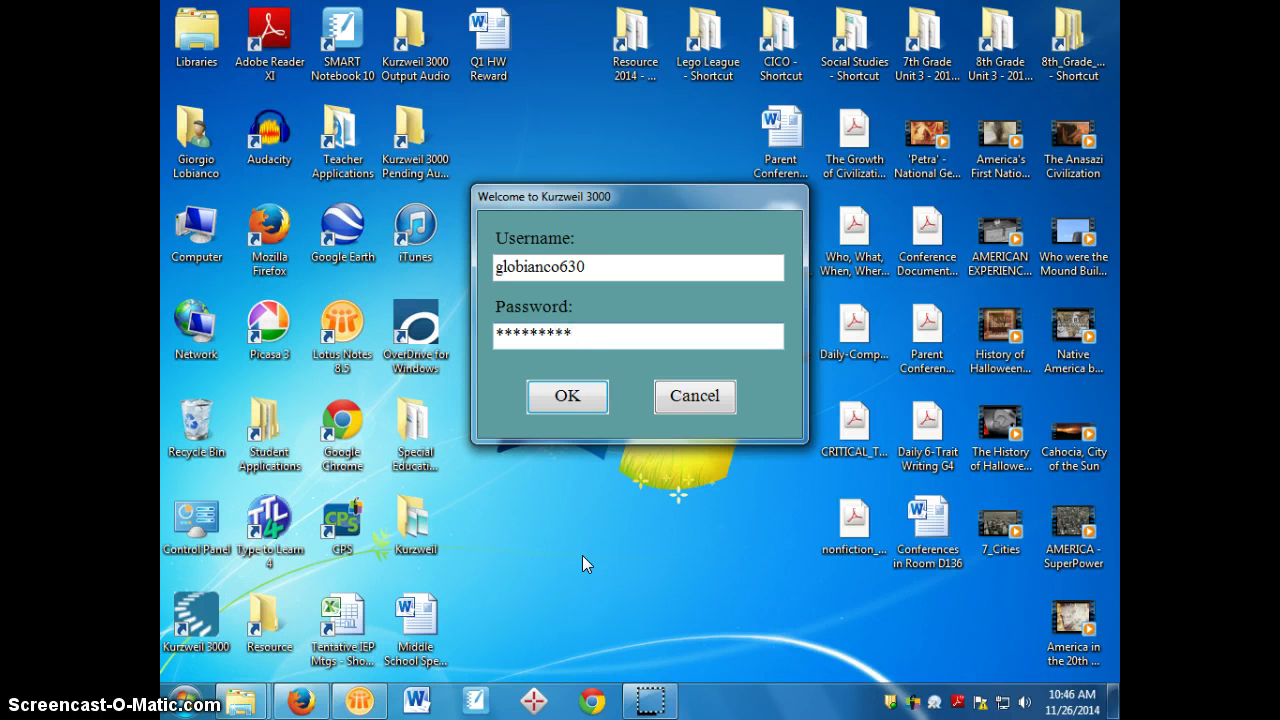
Sign in to Kurzweil 3000 with the username and account password, and close the Tip of the Day.
{"action": "left_click", "coordinate": [568, 396]}
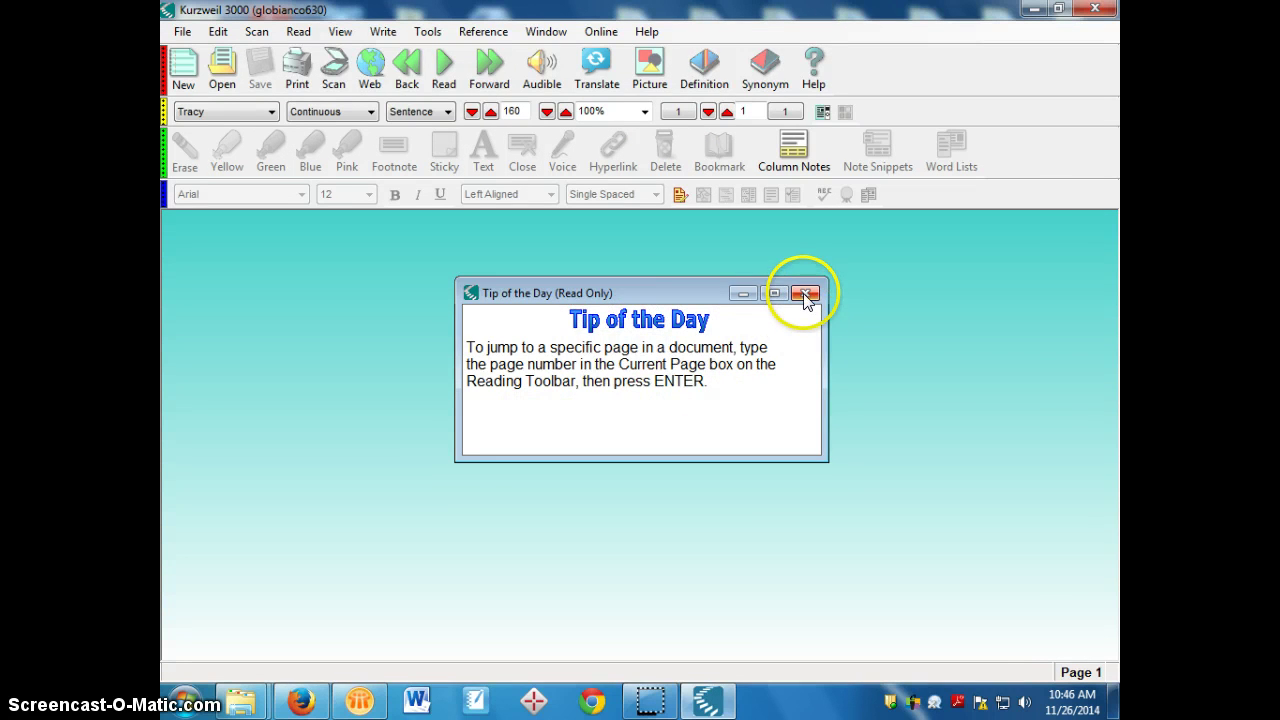
{"action": "left_click", "coordinate": [806, 294]}
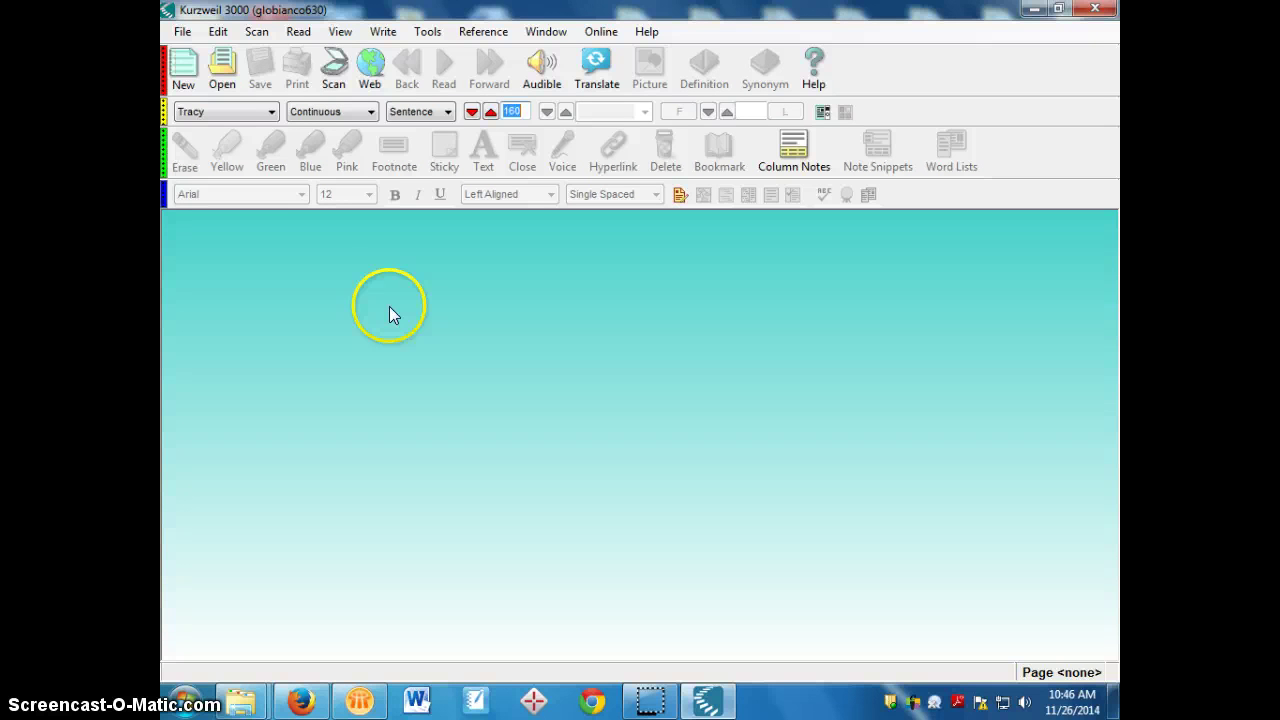
Browse for a document to open in the Books folder on the Kurzweil (K:) drive.
{"action": "left_click", "coordinate": [220, 82]}
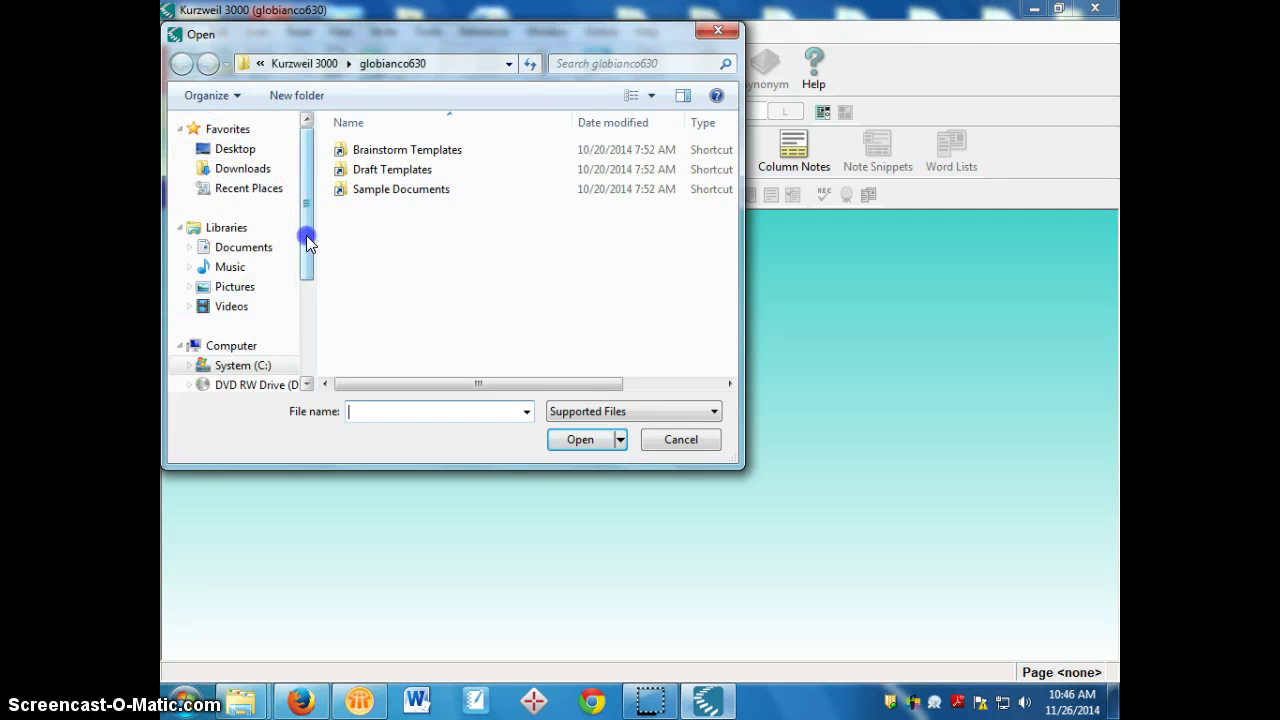
{"action": "left_click_drag", "start_coordinate": [306, 237], "coordinate": [306, 320]}
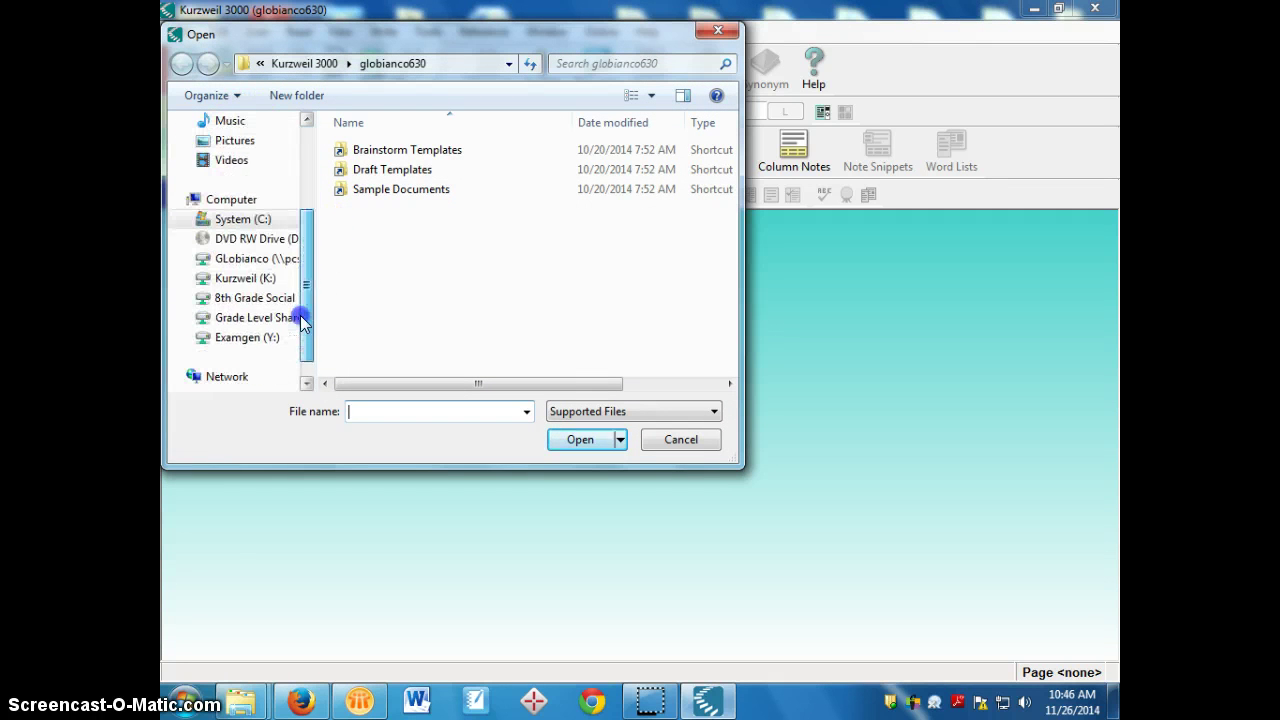
{"action": "left_click", "coordinate": [249, 284]}
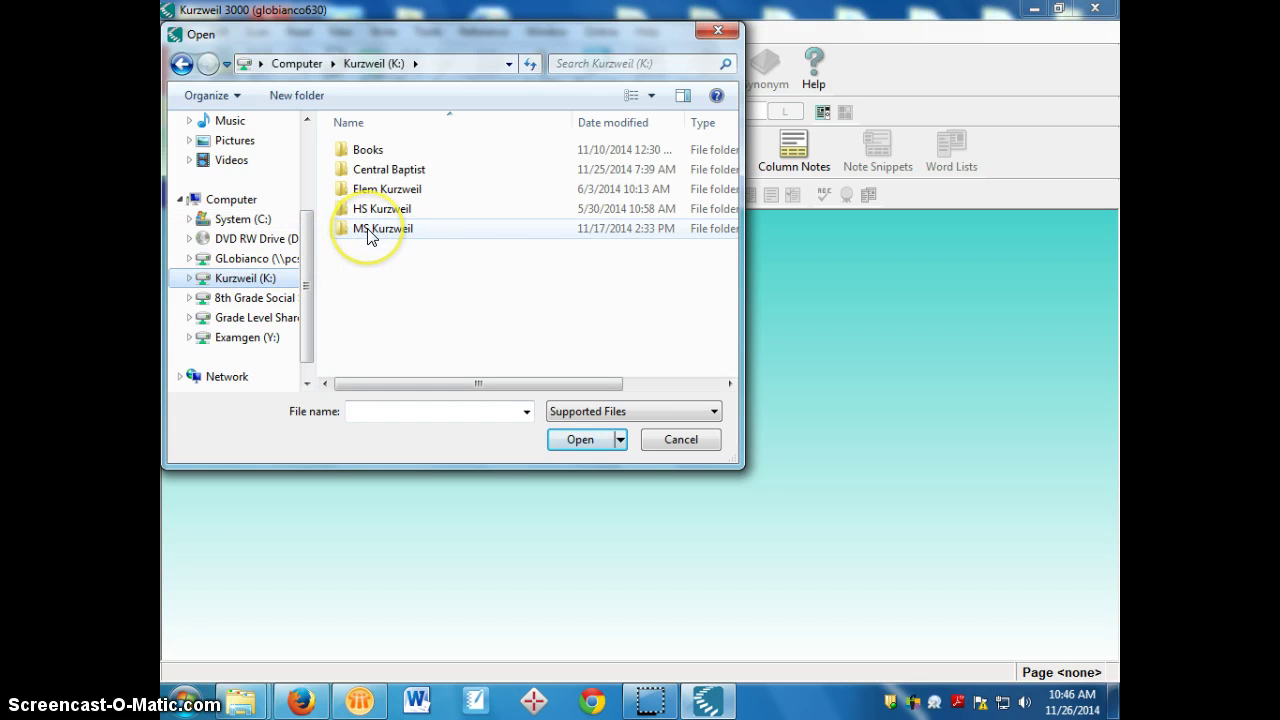
{"action": "double_click", "coordinate": [370, 148]}
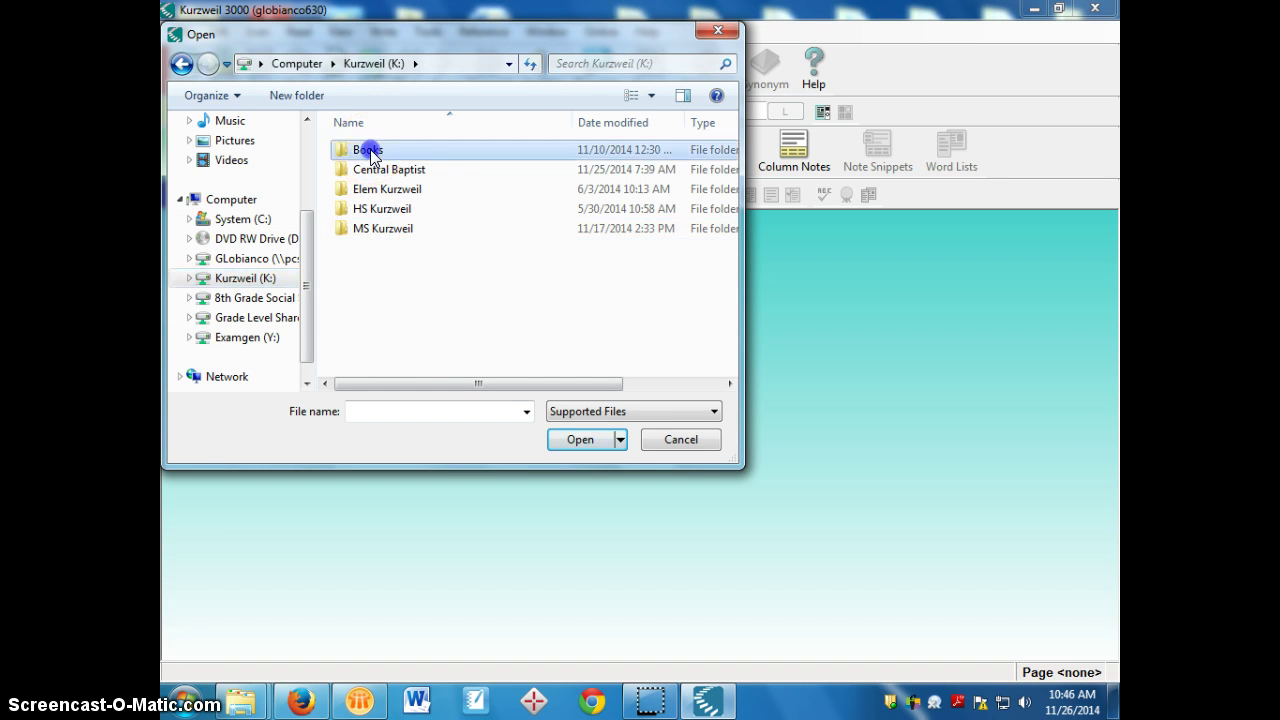
Enlarge the file browser and open the book "The Lightning Thief Part 1 AT" from the Books folder.
{"action": "left_click_drag", "start_coordinate": [742, 466], "coordinate": [1055, 619]}
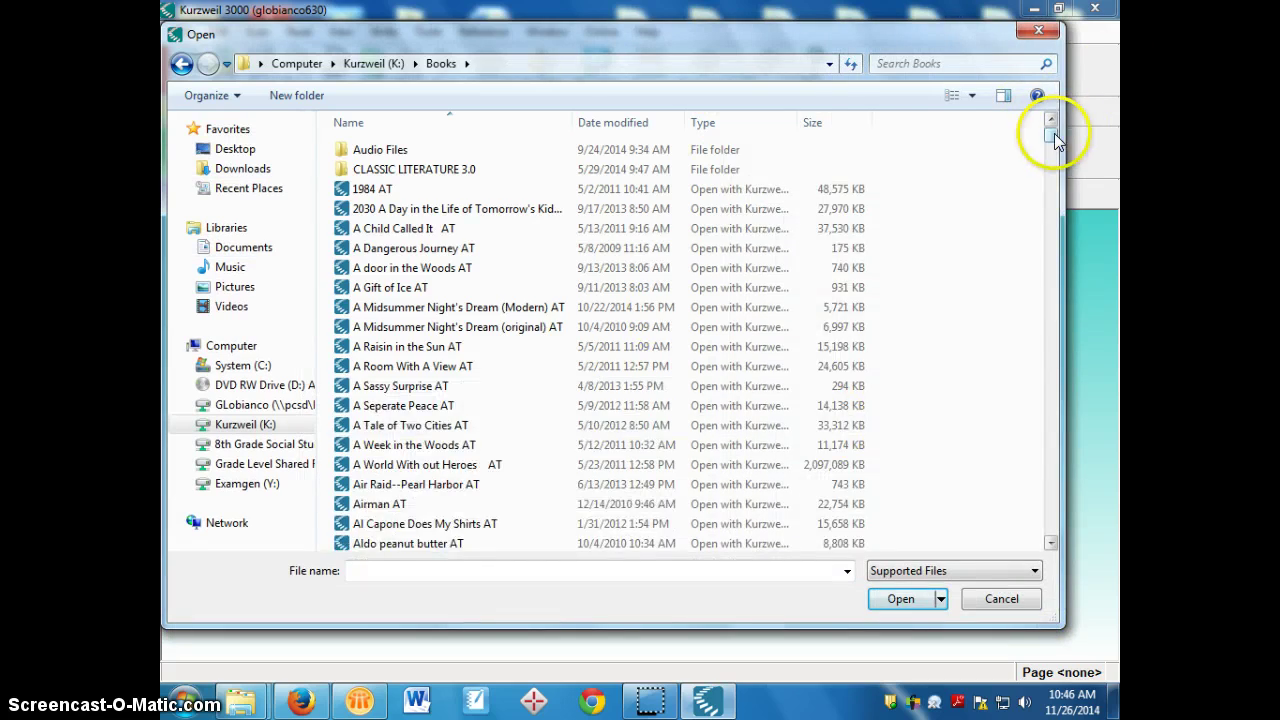
{"action": "mouse_move", "coordinate": [1054, 133]}
{"action": "left_mouse_down"}
{"action": "mouse_move", "coordinate": [1057, 538]}
{"action": "mouse_move", "coordinate": [1050, 123]}
{"action": "left_mouse_up"}
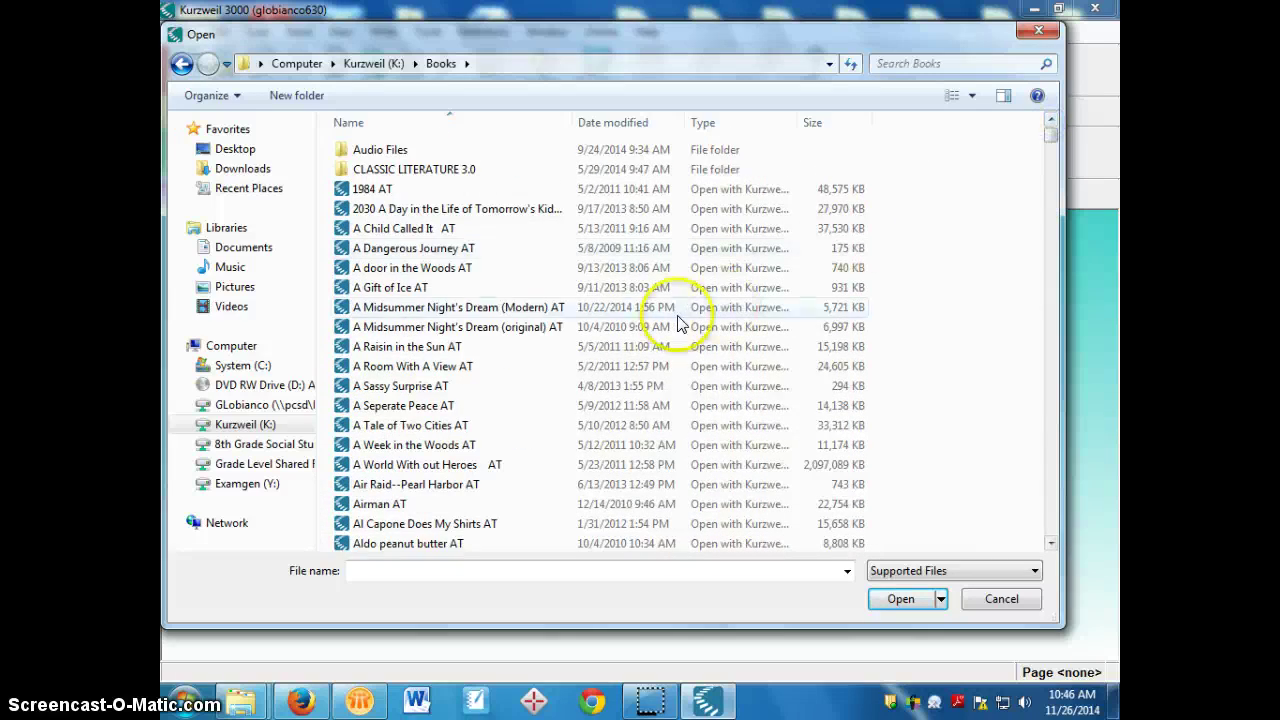
{"action": "scroll", "coordinate": [503, 366], "scroll_direction": "down", "scroll_amount": 7}
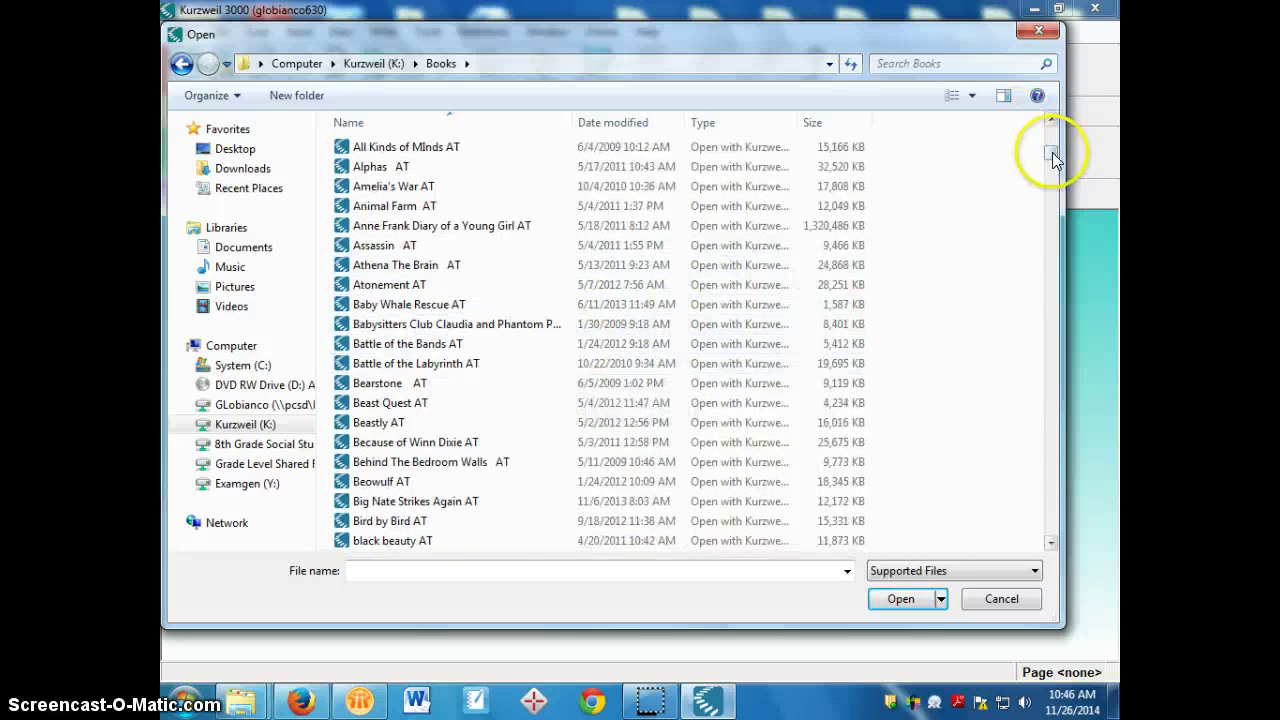
{"action": "left_click_drag", "start_coordinate": [1051, 149], "coordinate": [1042, 375]}
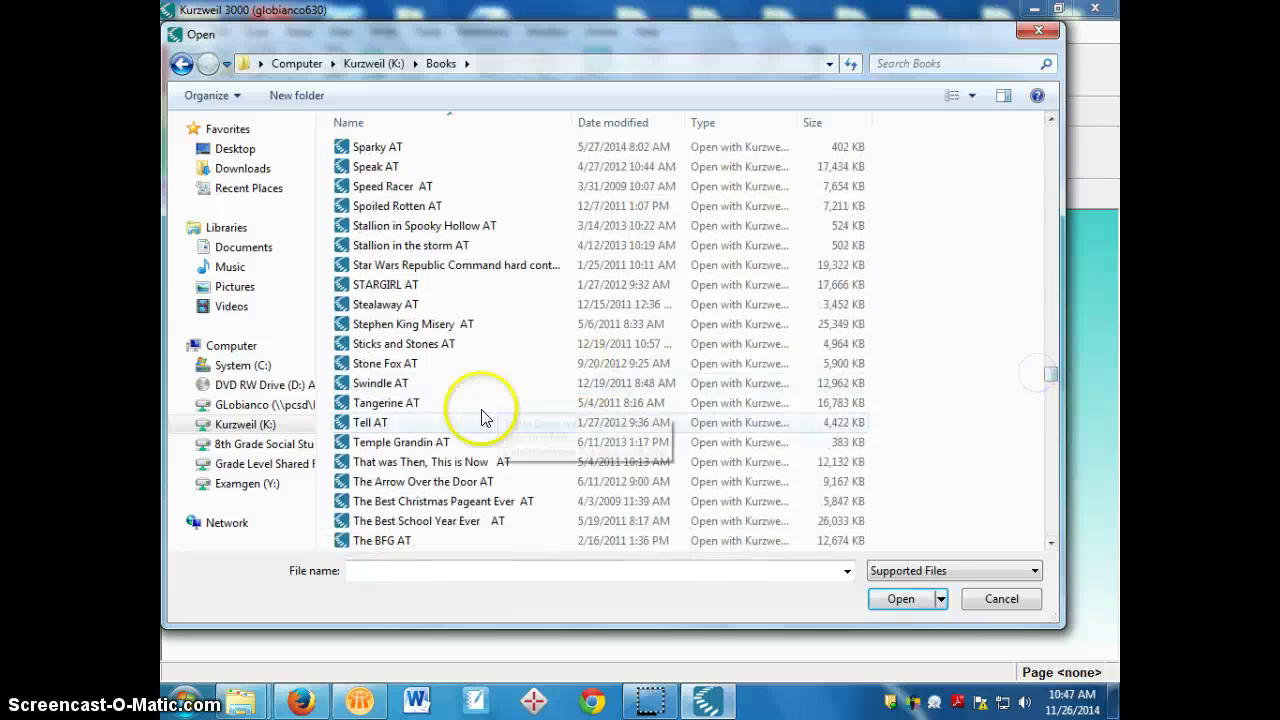
{"action": "scroll", "coordinate": [476, 420], "scroll_direction": "down", "scroll_amount": 4}
{"action": "scroll", "coordinate": [476, 420], "scroll_direction": "down", "scroll_amount": 14}
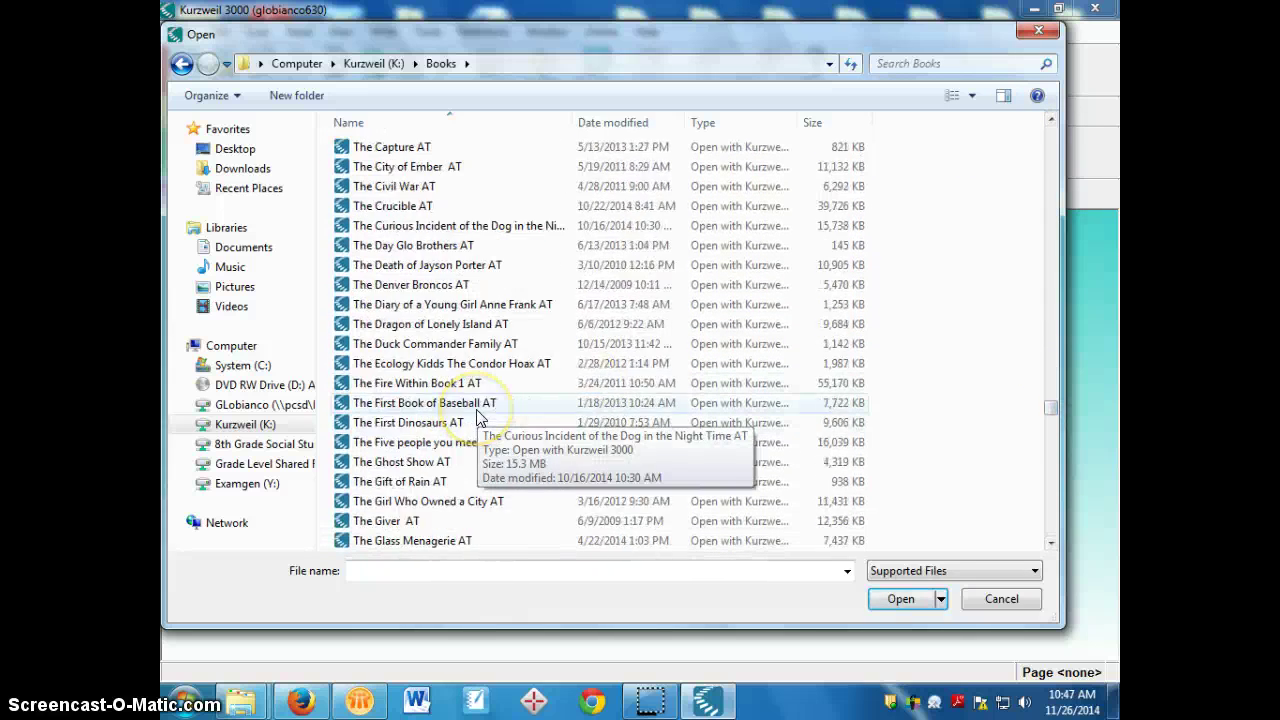
{"action": "scroll", "coordinate": [478, 418], "scroll_direction": "down", "scroll_amount": 7}
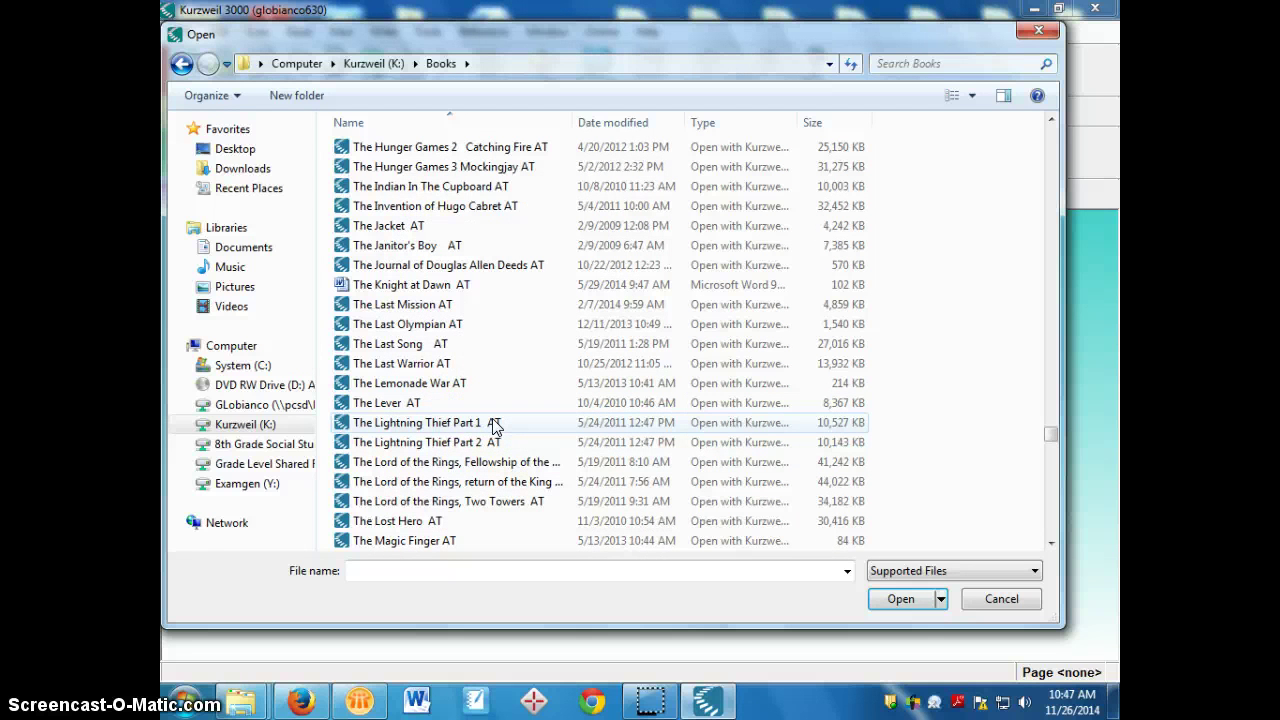
{"action": "left_click", "coordinate": [494, 425]}
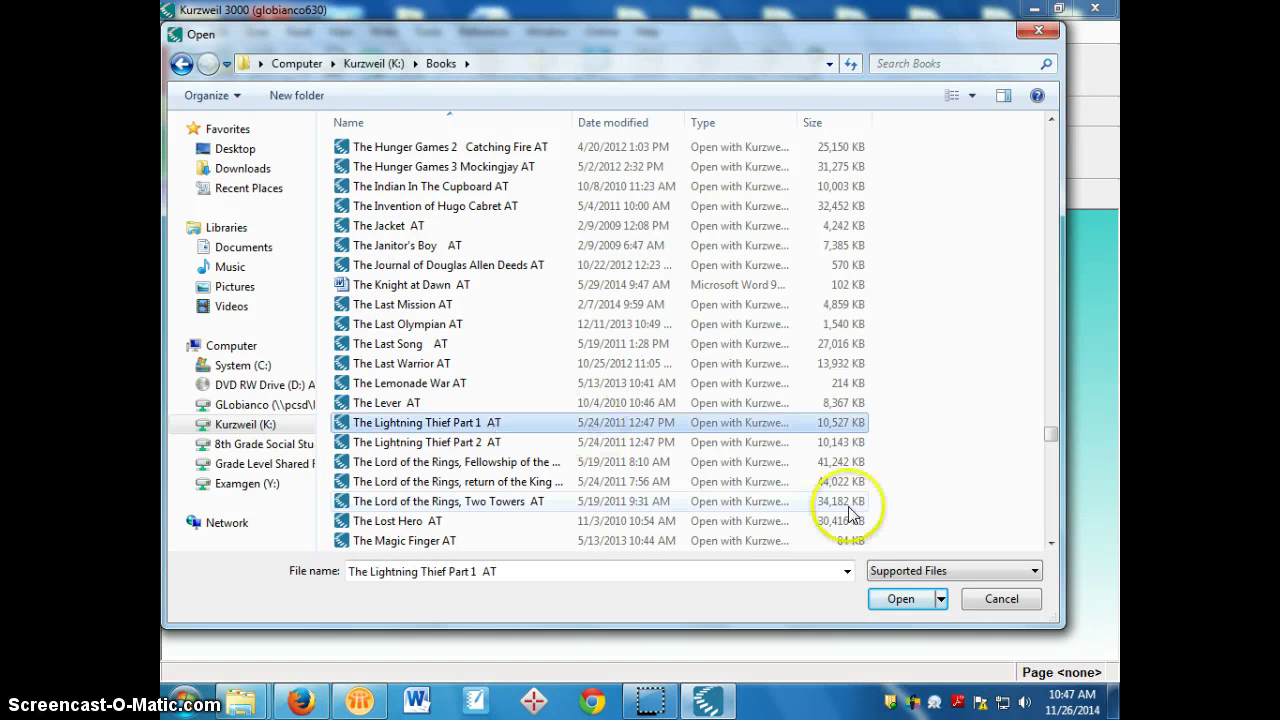
{"action": "left_click", "coordinate": [899, 600]}
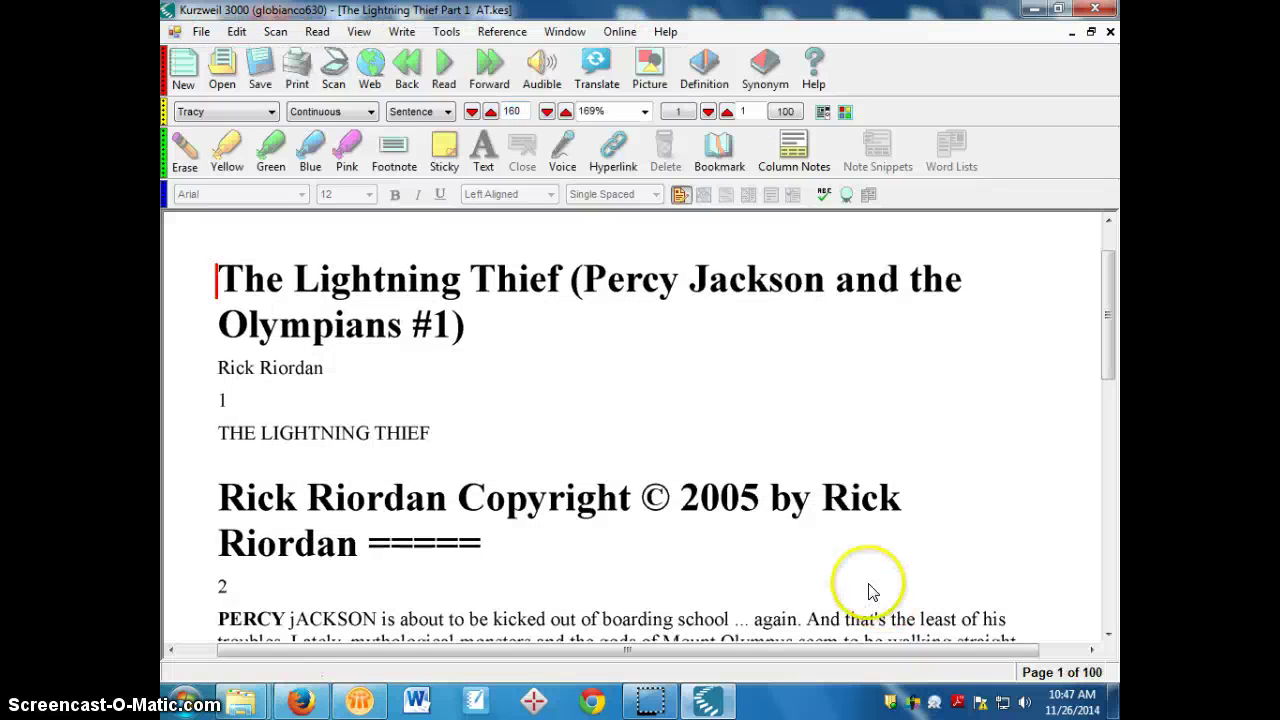
Skim the first page of the book and advance to page 3, where chapter ONE begins.
{"action": "scroll", "coordinate": [543, 400], "scroll_direction": "down", "scroll_amount": 10}
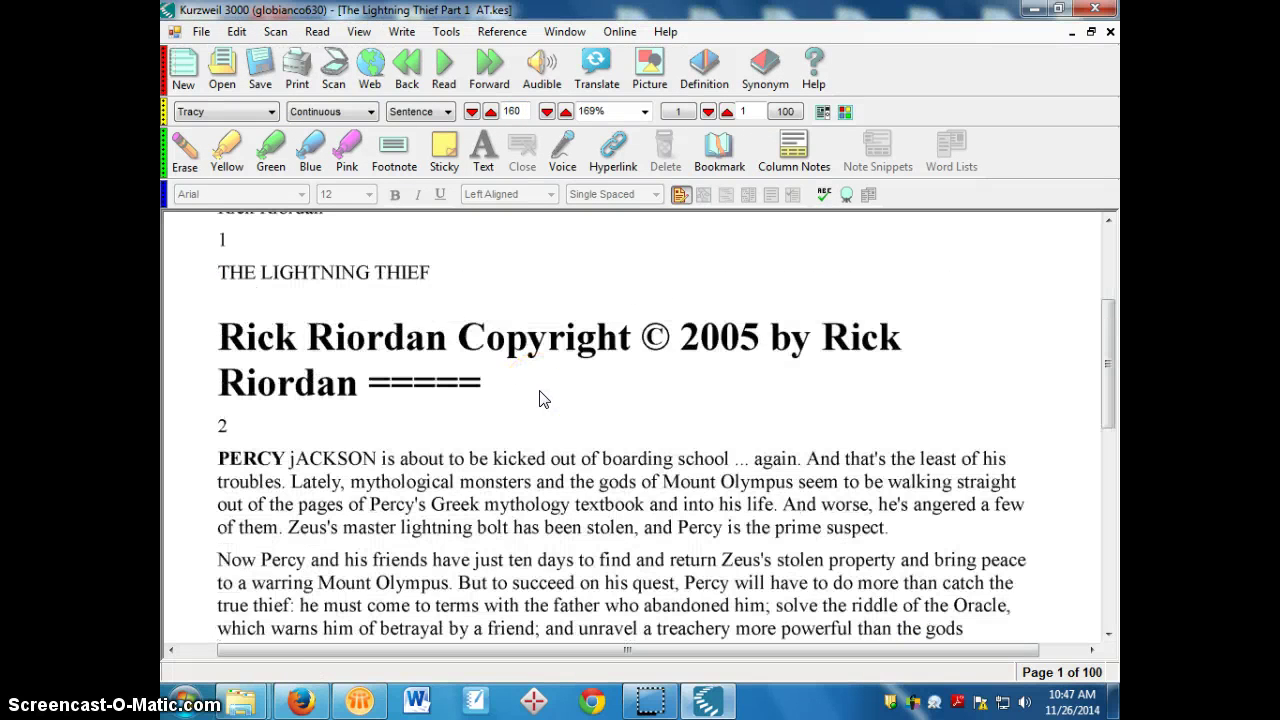
{"action": "scroll", "coordinate": [557, 400], "scroll_direction": "down", "scroll_amount": 3}
{"action": "scroll", "coordinate": [560, 389], "scroll_direction": "up", "scroll_amount": 15}
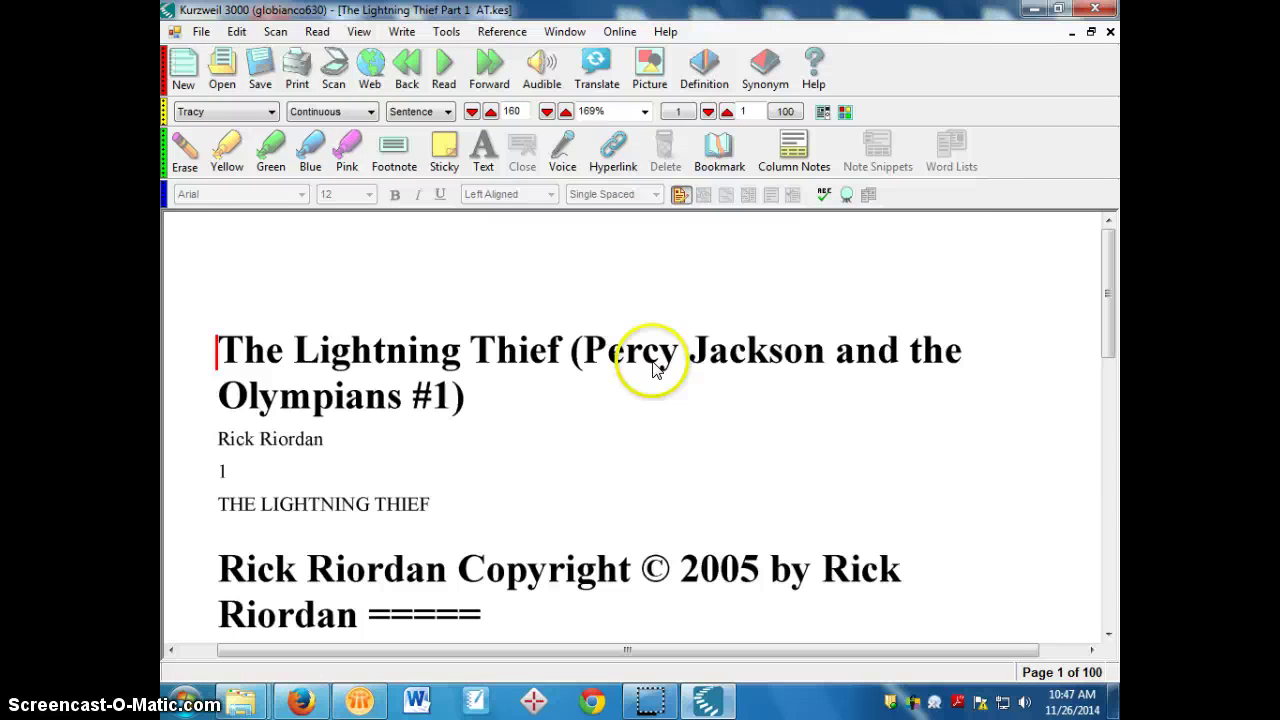
{"action": "scroll", "coordinate": [403, 346], "scroll_direction": "down", "scroll_amount": 10}
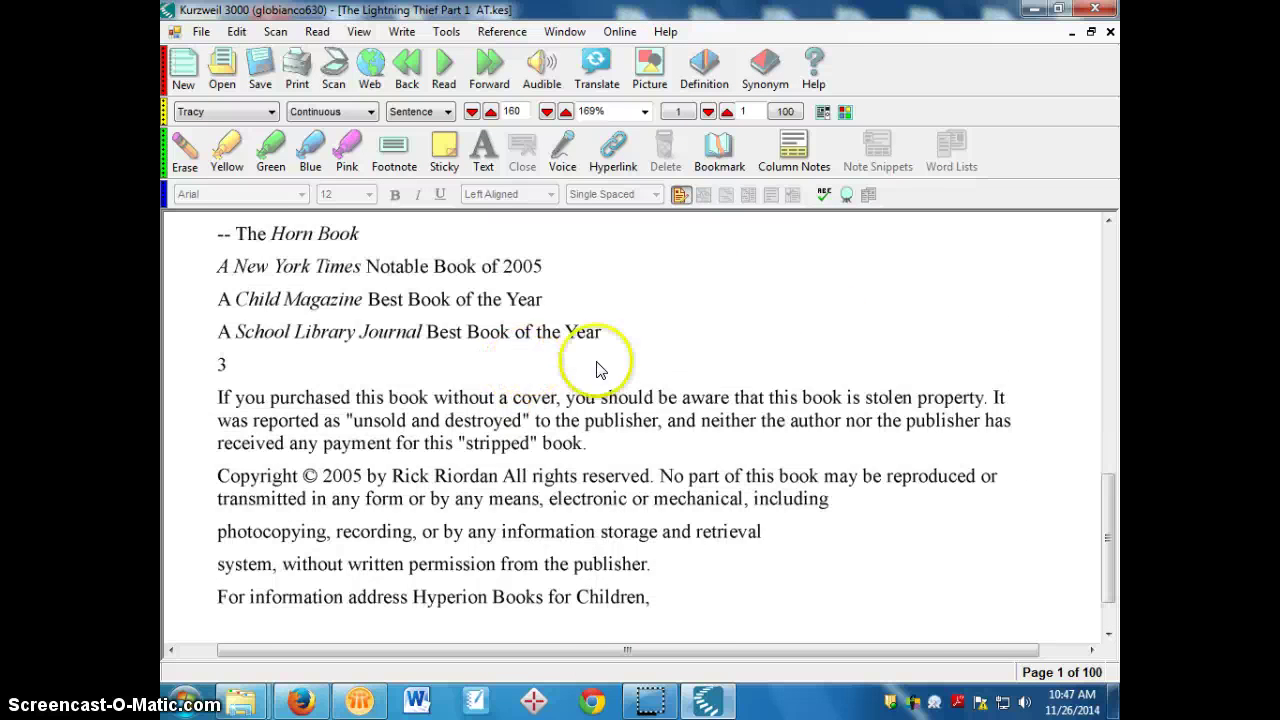
{"action": "scroll", "coordinate": [586, 337], "scroll_direction": "up", "scroll_amount": 12}
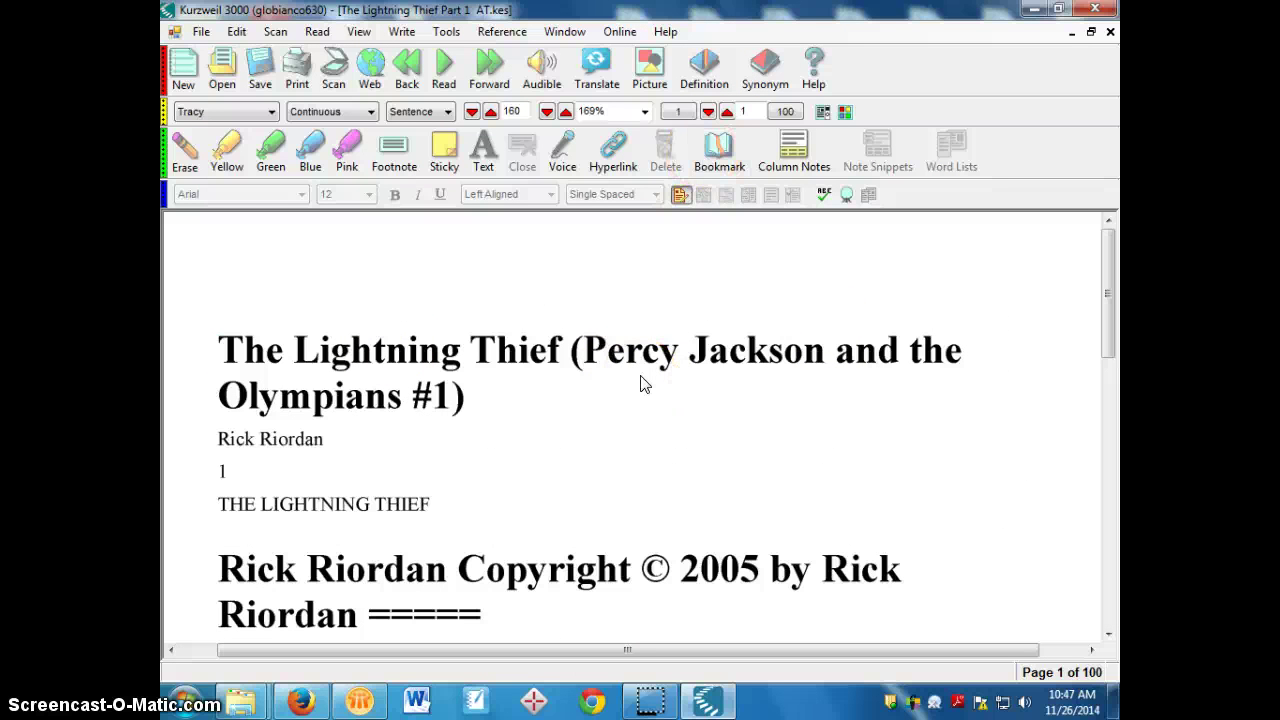
{"action": "left_click", "coordinate": [726, 115]}
{"action": "left_click", "coordinate": [726, 115]}
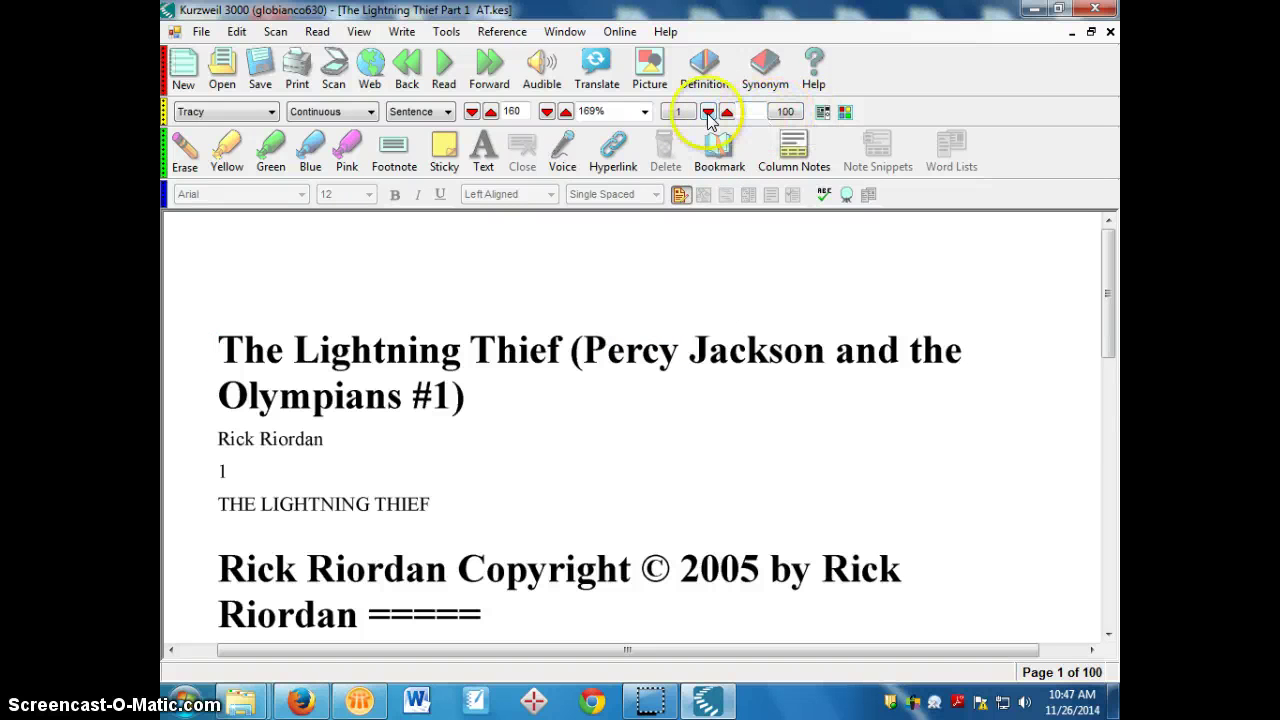
{"action": "left_click", "coordinate": [726, 115]}
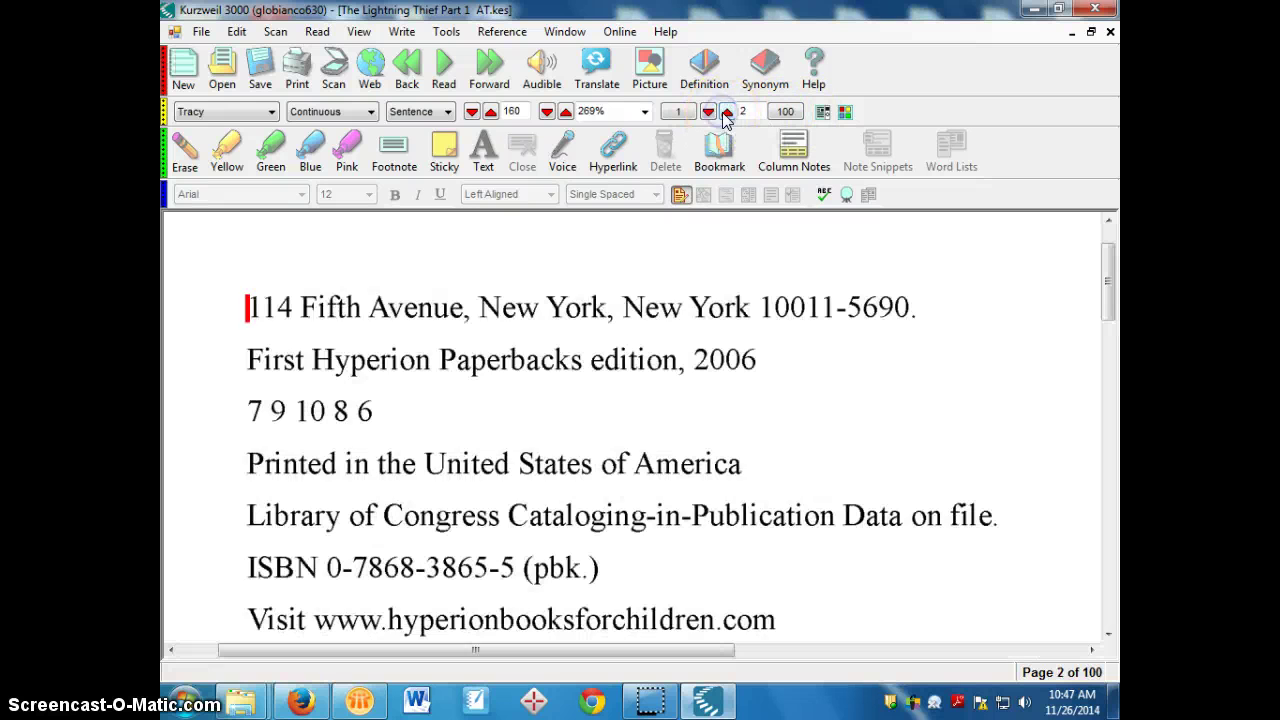
{"action": "left_click", "coordinate": [726, 114]}
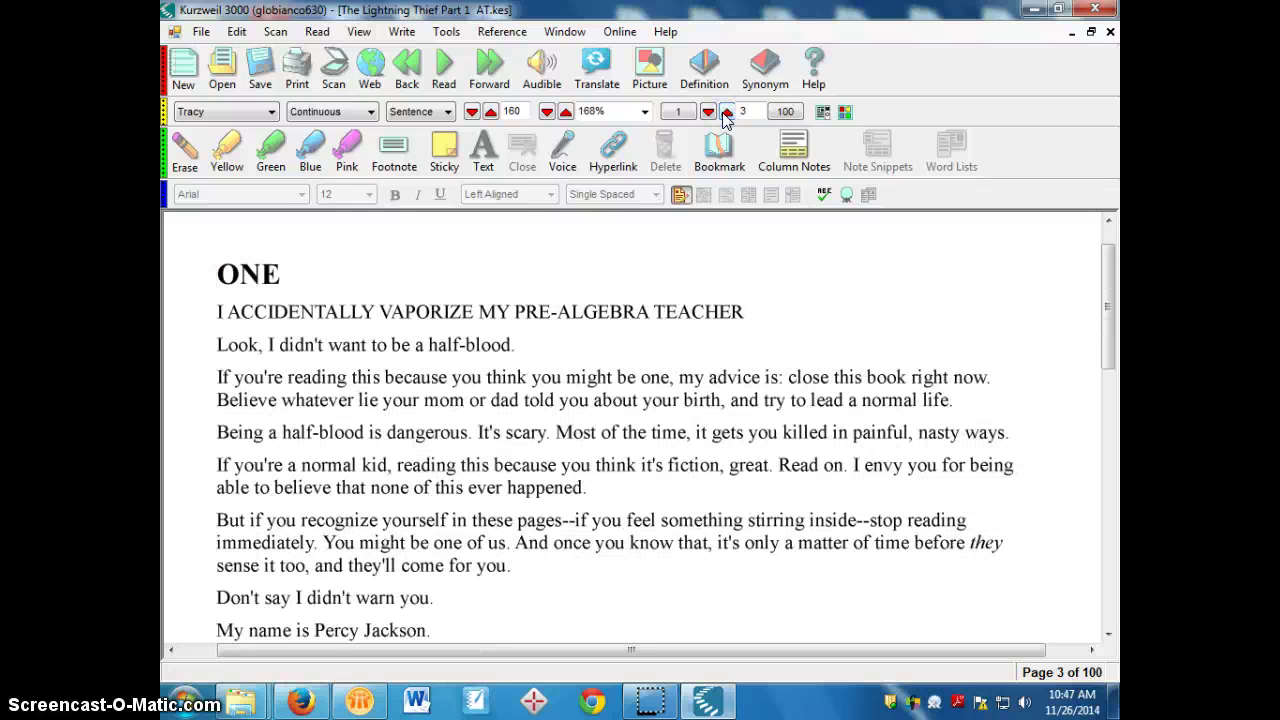
Place the reading cursor before the chapter heading ONE and set the page zoom to 158%.
{"action": "left_click", "coordinate": [217, 277]}
{"action": "left_click", "coordinate": [566, 111]}
{"action": "left_click", "coordinate": [547, 111]}
{"action": "left_click", "coordinate": [547, 111]}
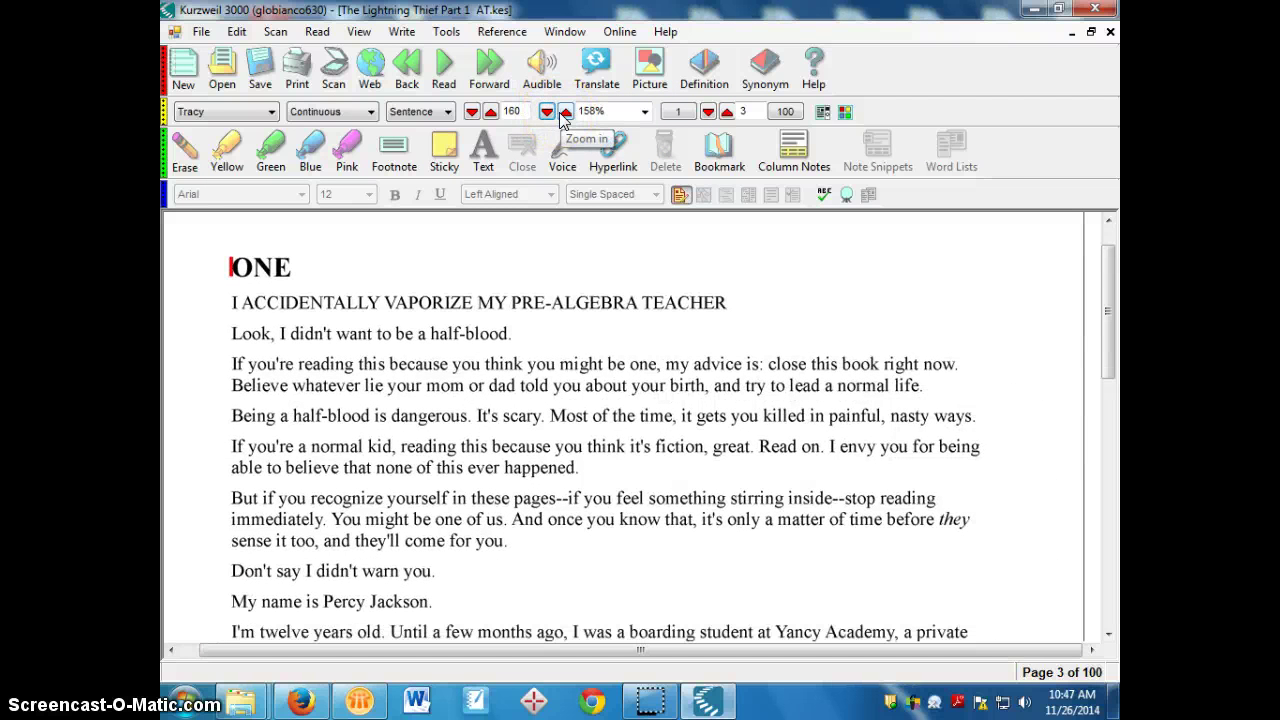
Have the text read aloud from the heading ONE, pause the reading, and return the cursor to that heading.
{"action": "left_click", "coordinate": [230, 270]}
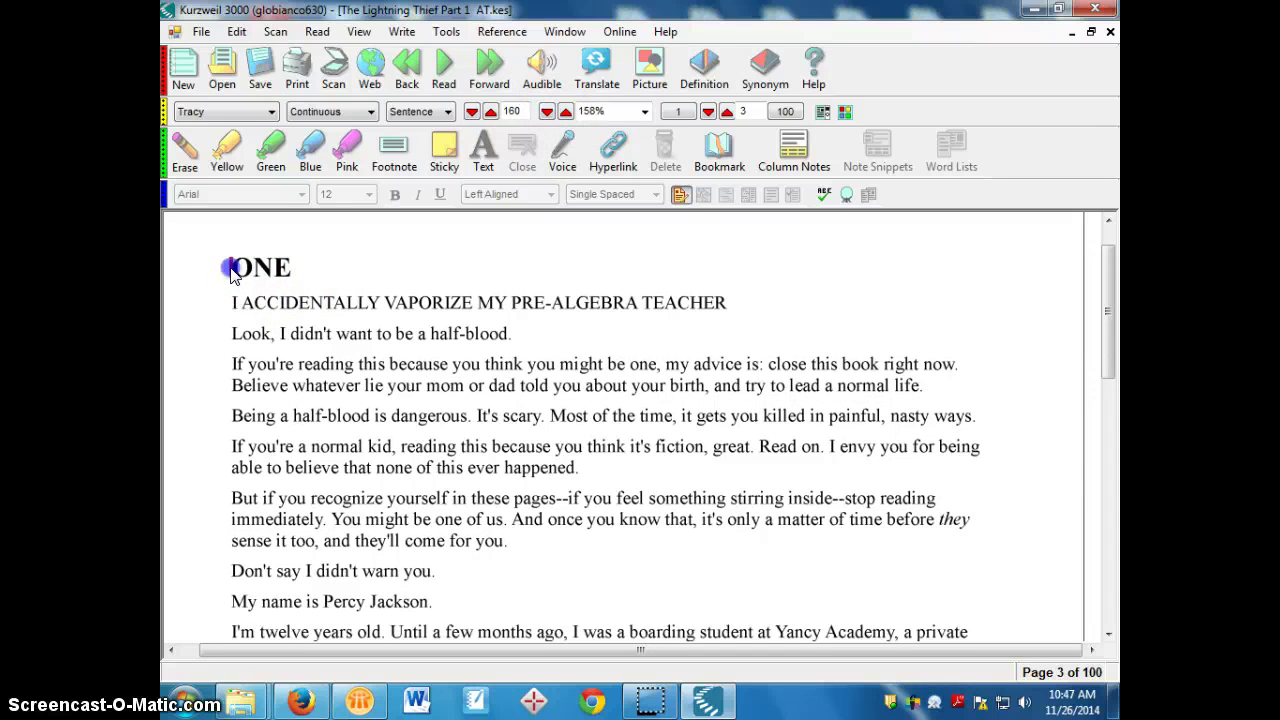
{"action": "left_click", "coordinate": [443, 80]}
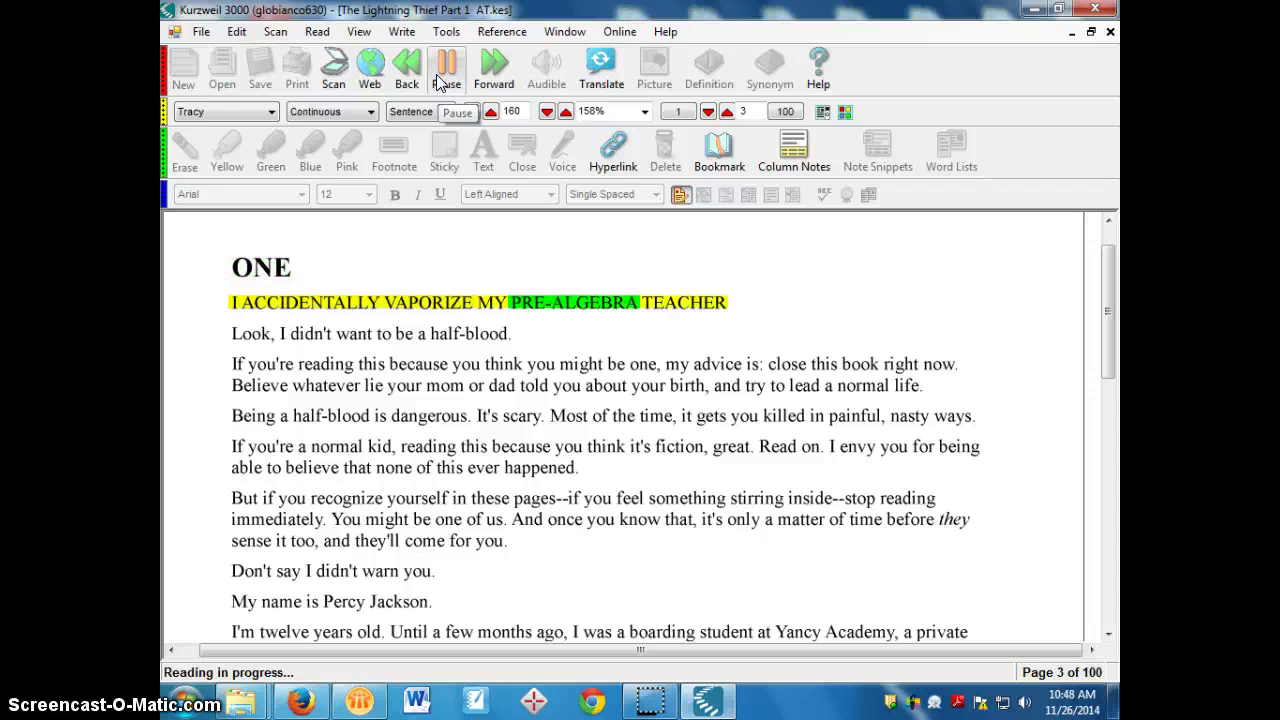
{"action": "left_click", "coordinate": [437, 80]}
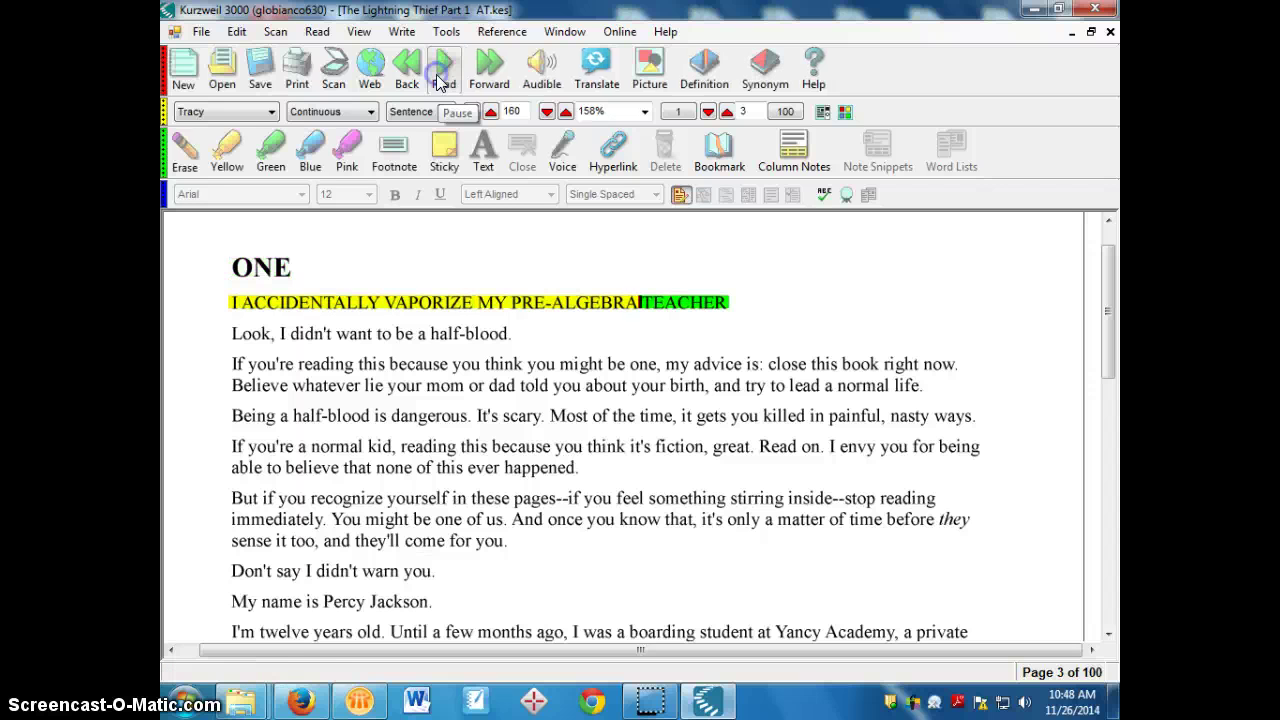
{"action": "left_click", "coordinate": [240, 275]}
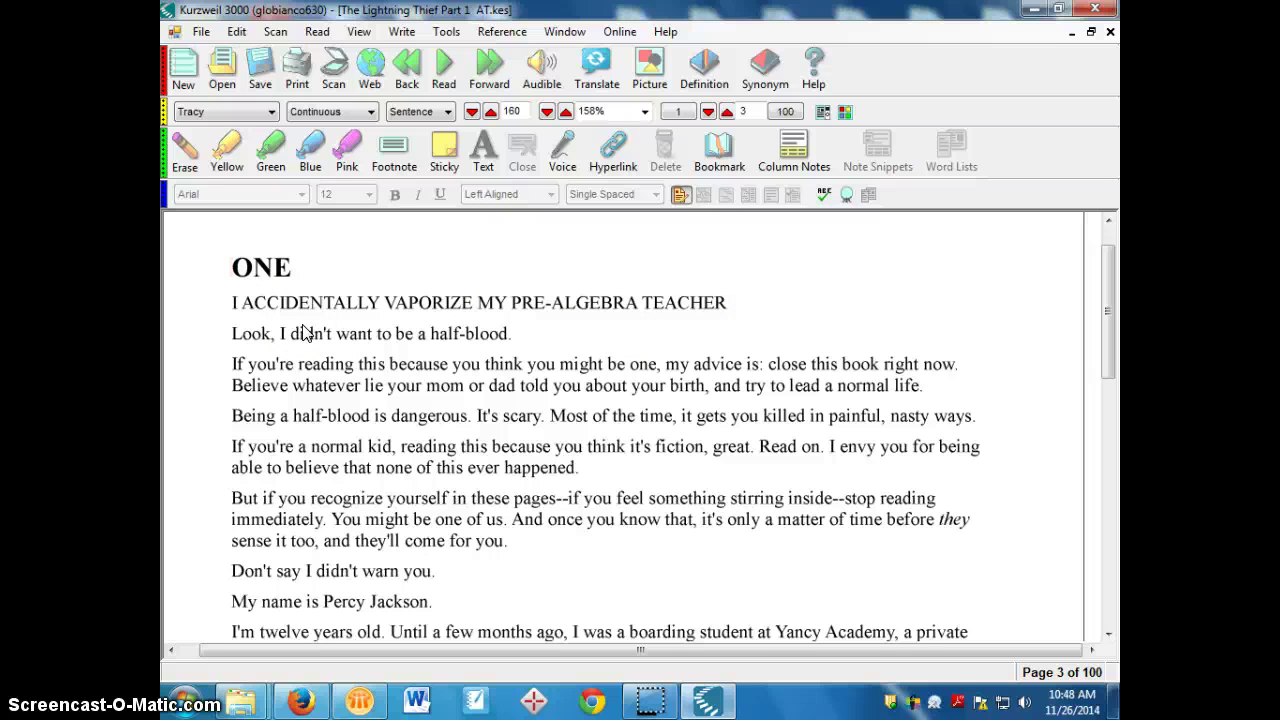
Look through the rest of page 3 and move forward to page 6 of the book.
{"action": "scroll", "coordinate": [305, 333], "scroll_direction": "down", "scroll_amount": 10}
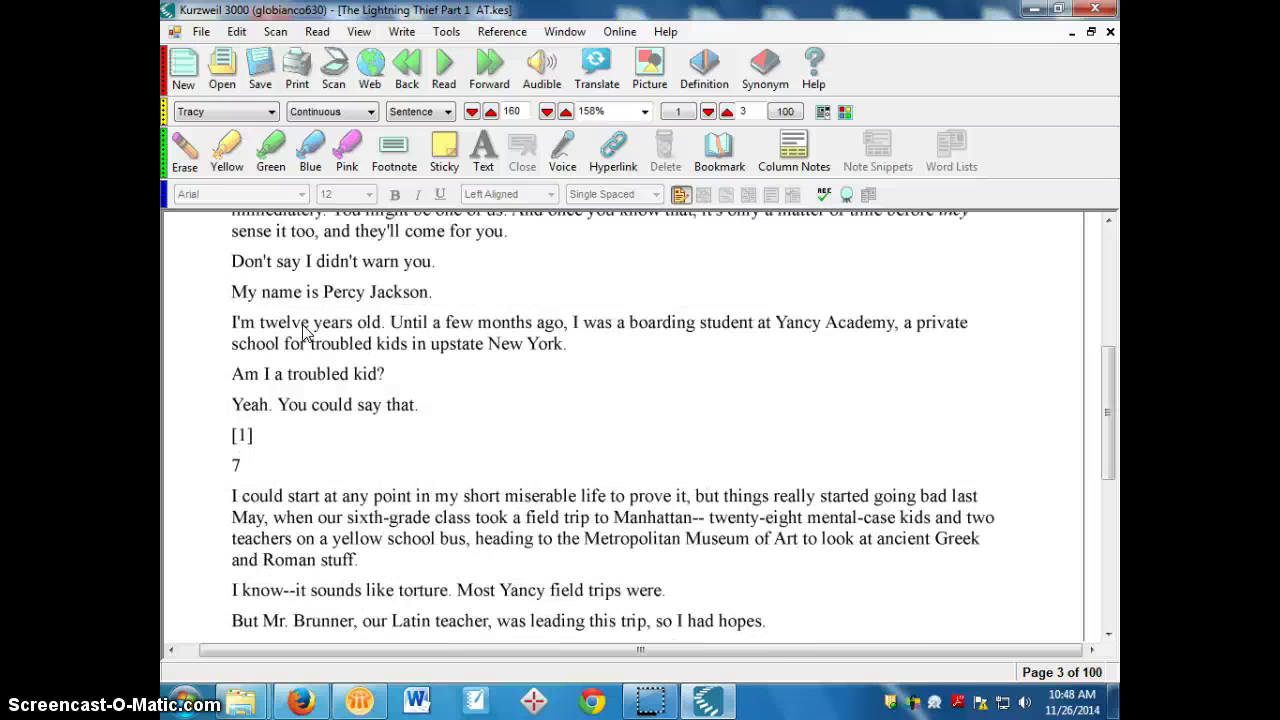
{"action": "left_click", "coordinate": [727, 111]}
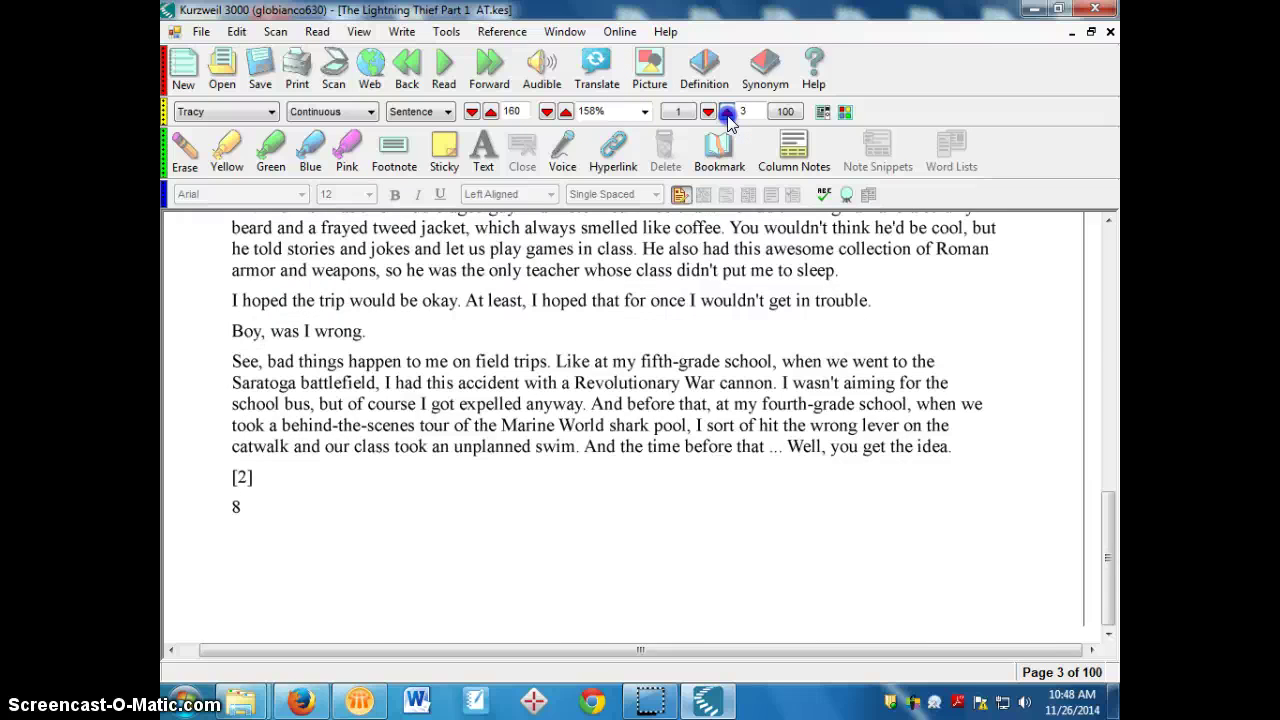
{"action": "left_click", "coordinate": [727, 111]}
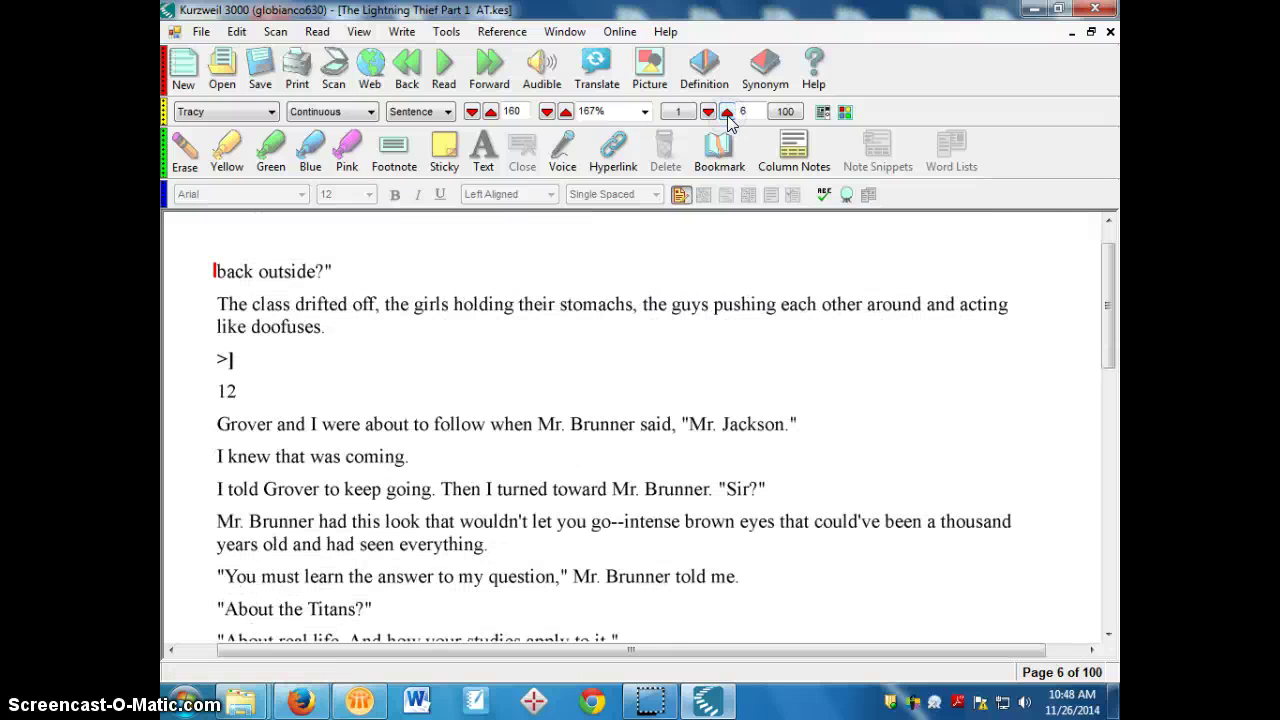
Add a bookmark named 11/26 on page 6, before the paragraph beginning "Grover and I were about to follow".
{"action": "left_click", "coordinate": [218, 391]}
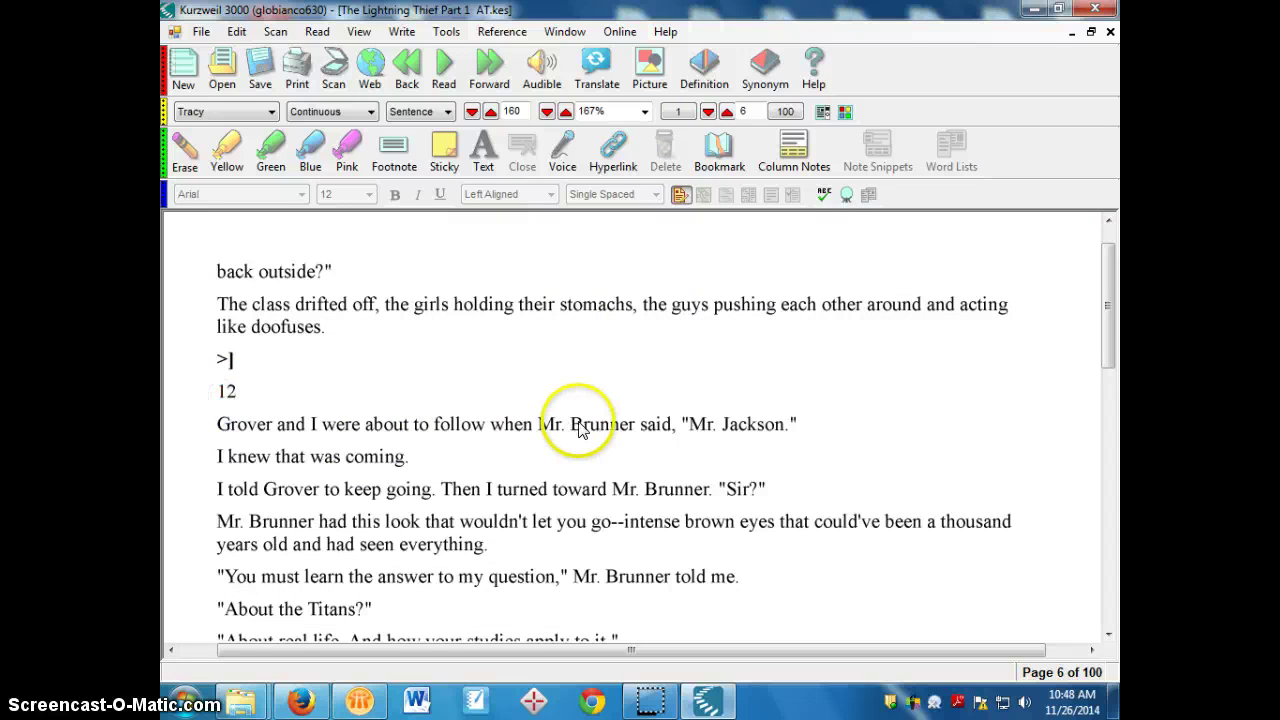
{"action": "left_click", "coordinate": [727, 155]}
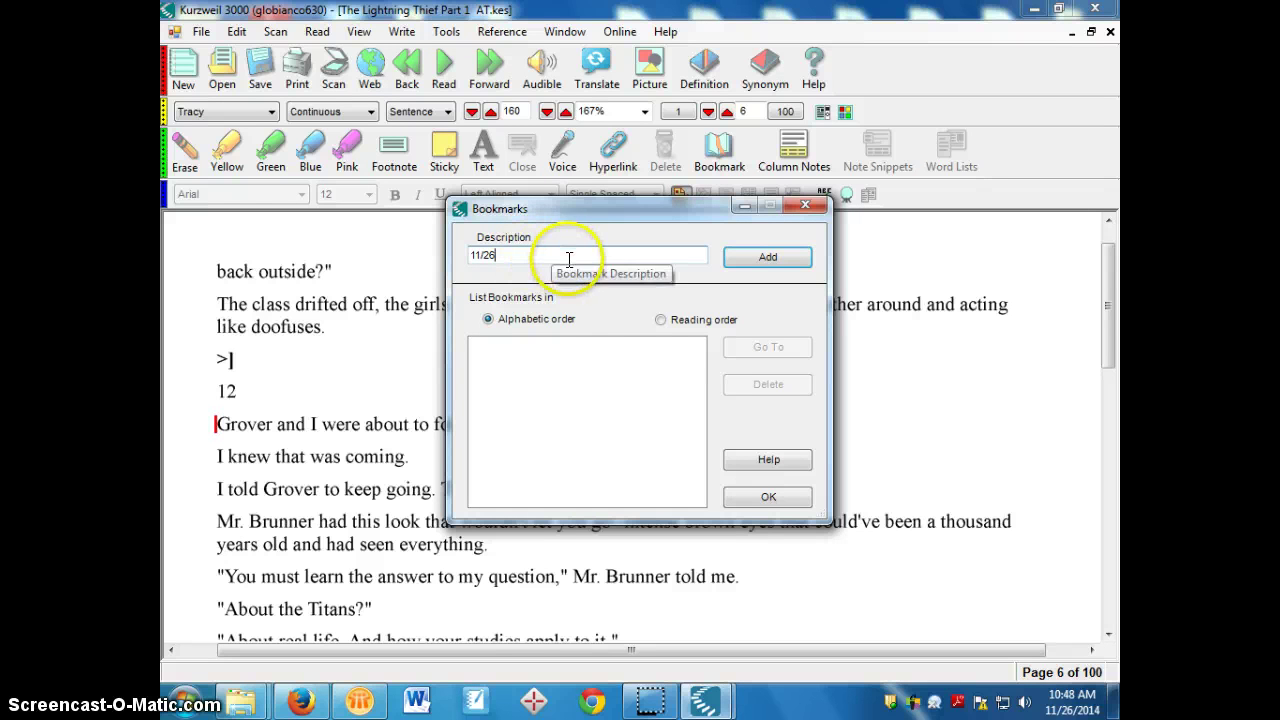
{"action": "left_click", "coordinate": [759, 263]}
{"action": "left_click", "coordinate": [209, 409]}
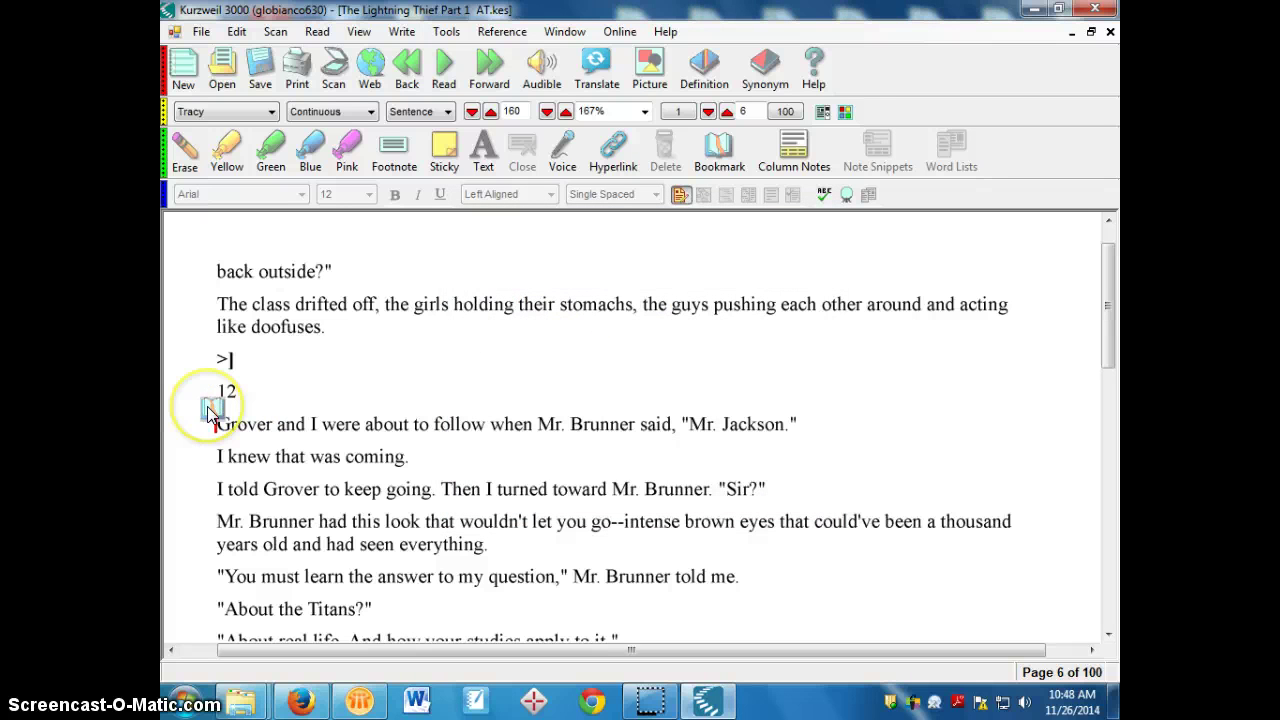
Save a copy of the book as The Lightning Thief Part 1 AT in KES format on the H: home drive.
{"action": "left_click", "coordinate": [201, 32]}
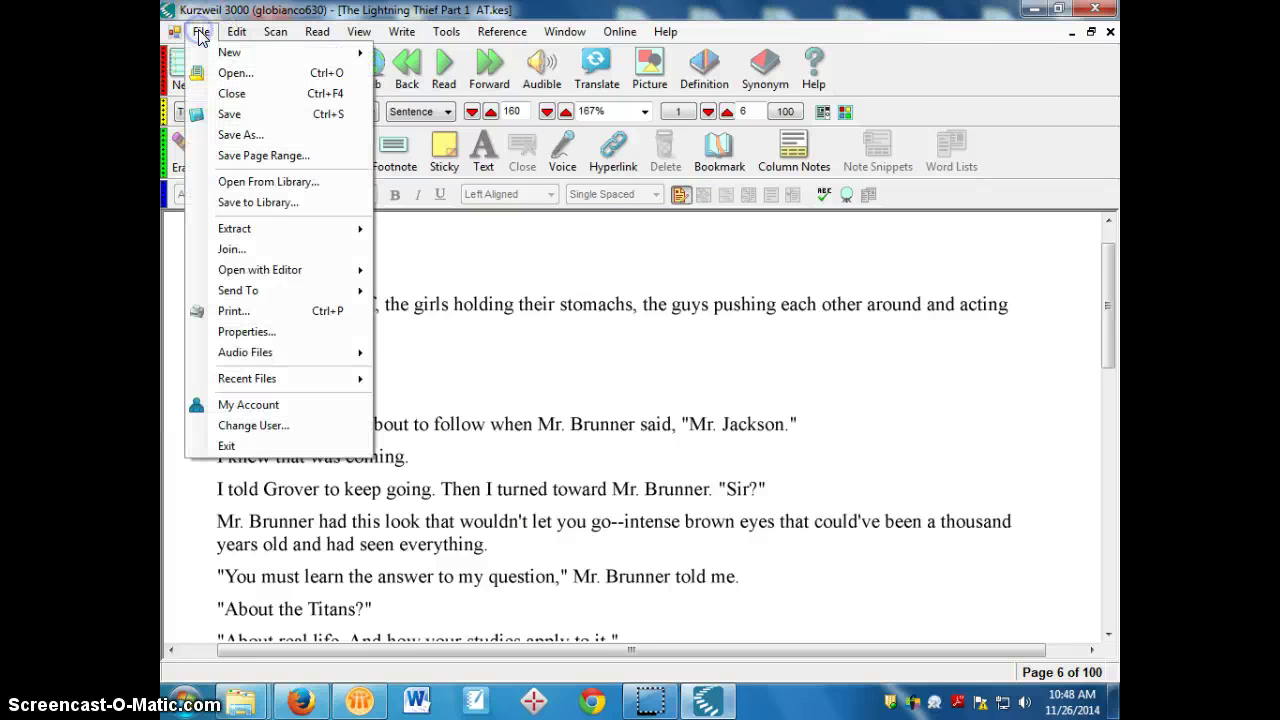
{"action": "left_click", "coordinate": [202, 36]}
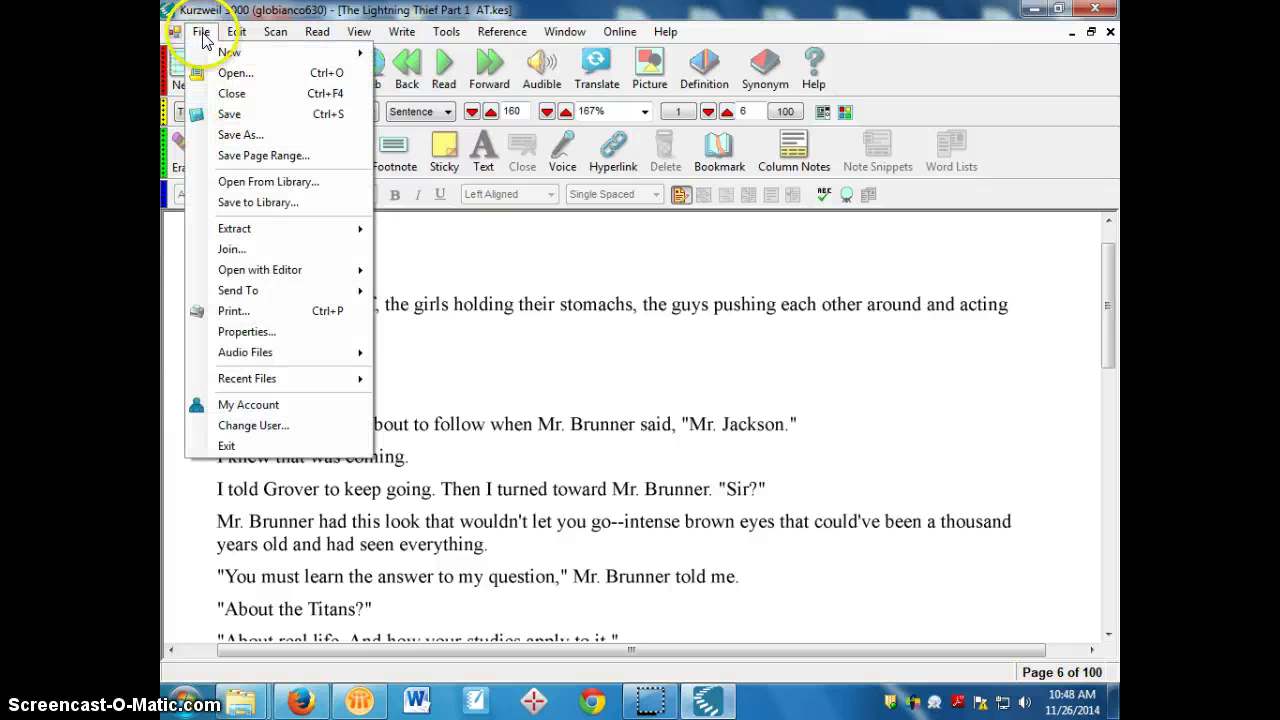
{"action": "left_click", "coordinate": [252, 137]}
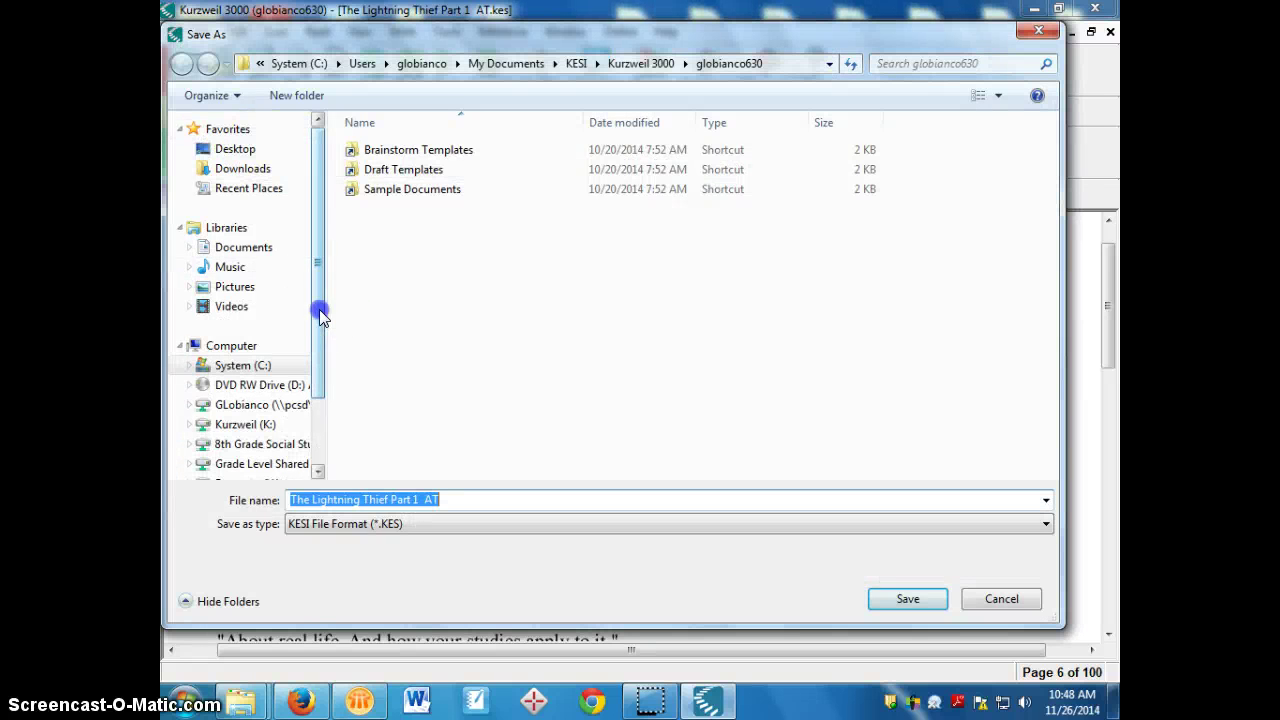
{"action": "left_click_drag", "start_coordinate": [319, 309], "coordinate": [317, 343]}
{"action": "left_click", "coordinate": [275, 362]}
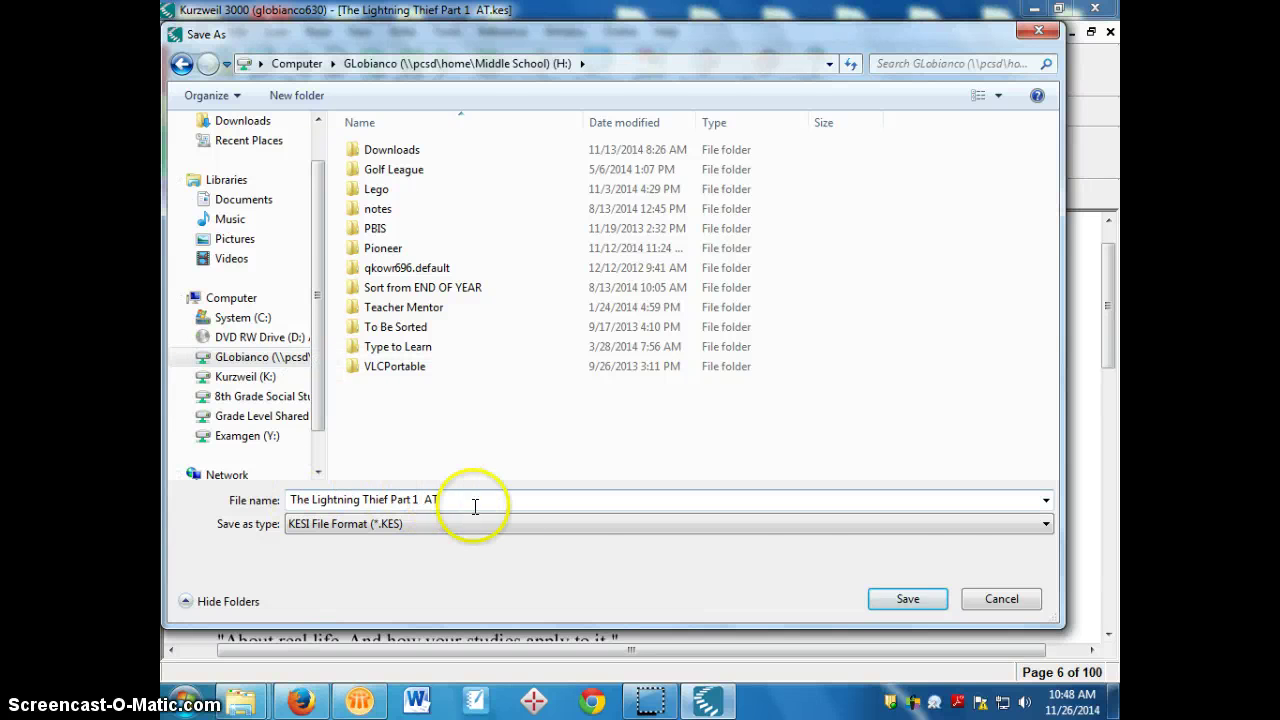
{"action": "left_click", "coordinate": [896, 604]}
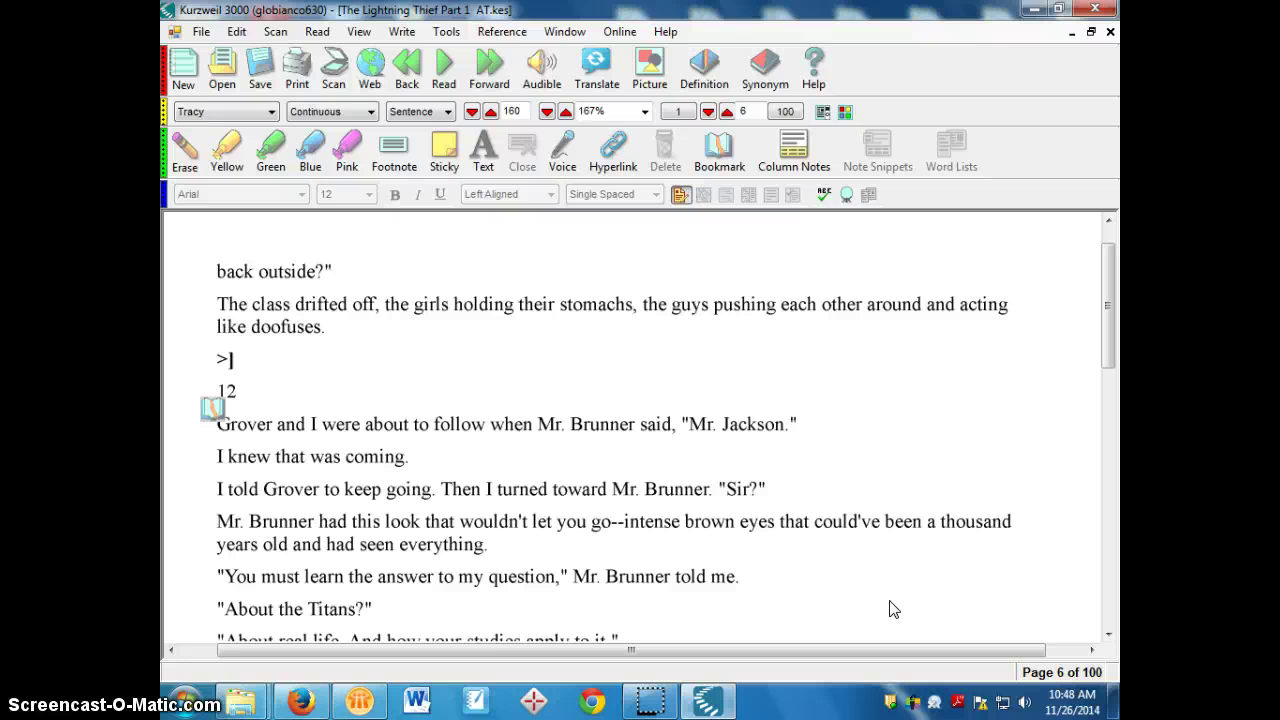
Close the book and reopen The Lightning Thief Part 1 AT from the H: home drive.
{"action": "left_click", "coordinate": [1110, 31]}
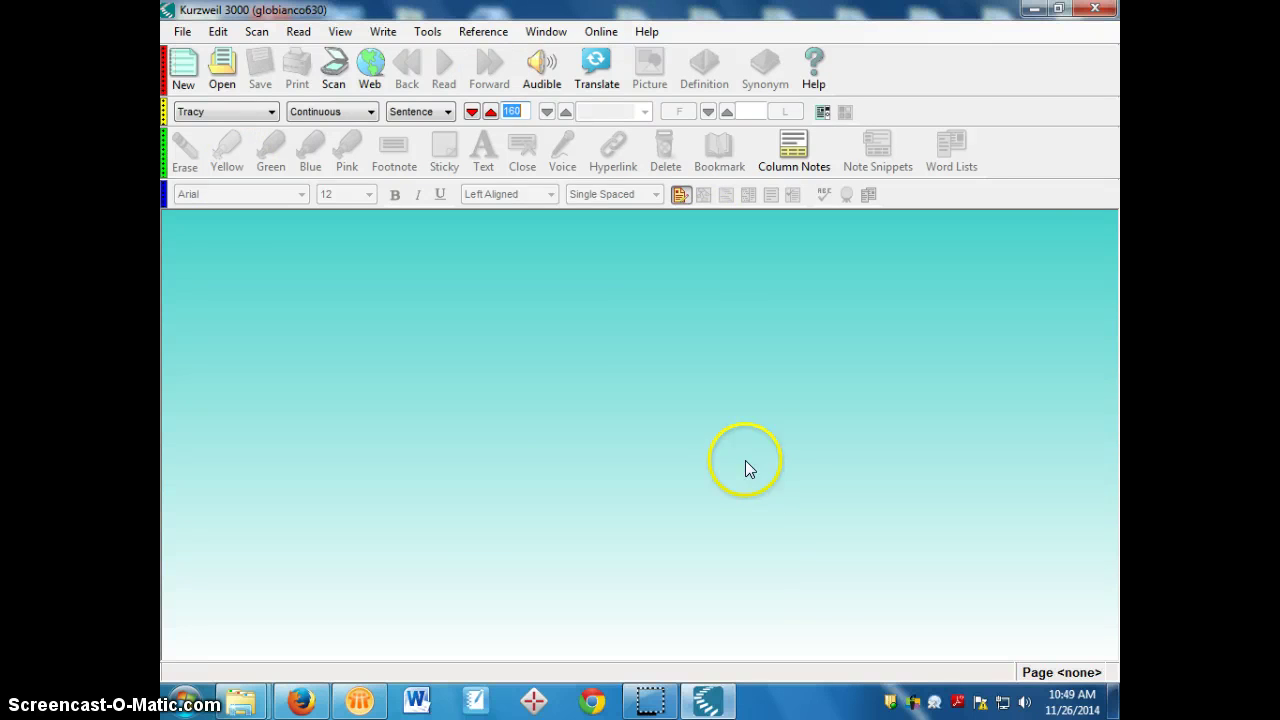
{"action": "left_click", "coordinate": [216, 70]}
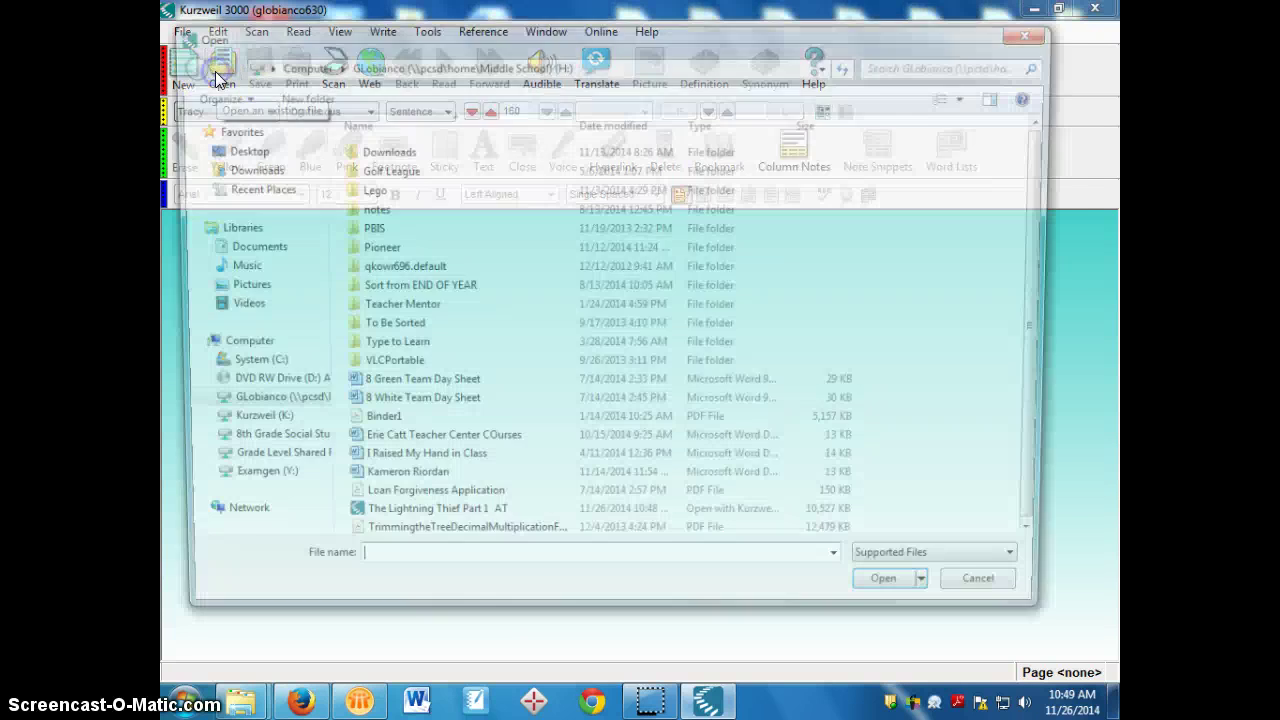
{"action": "left_click", "coordinate": [250, 404]}
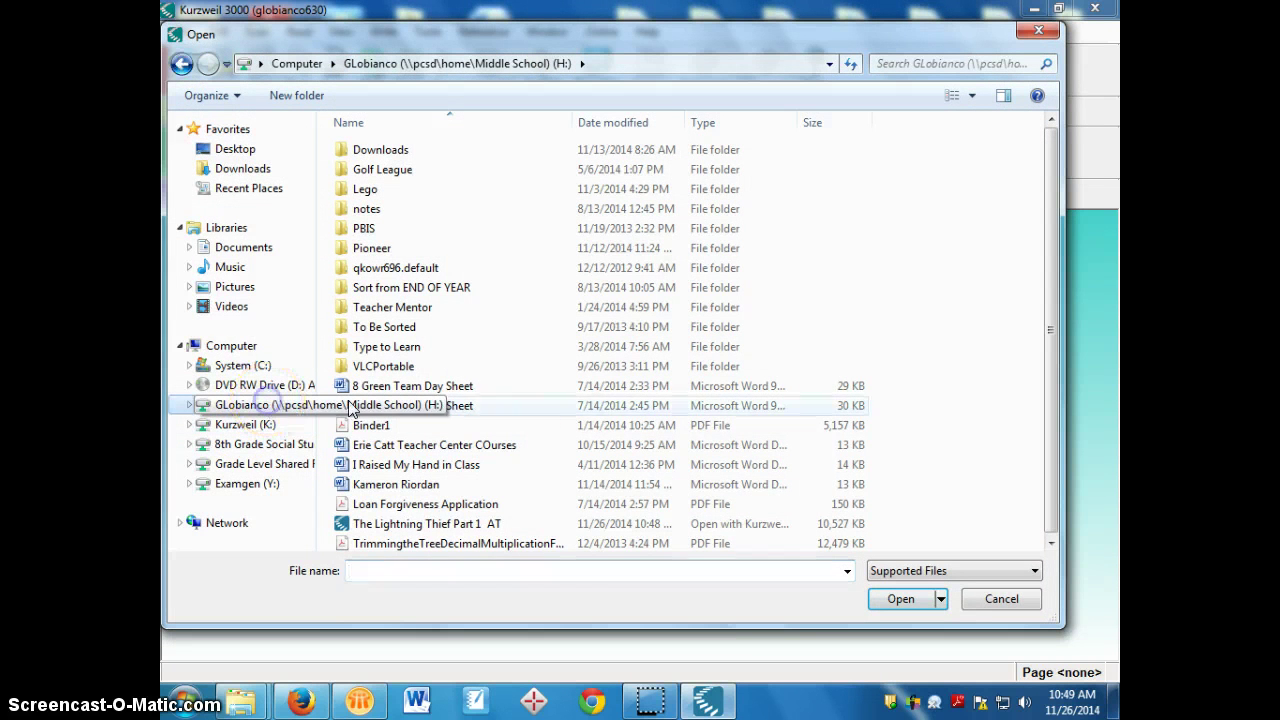
{"action": "left_click", "coordinate": [480, 528]}
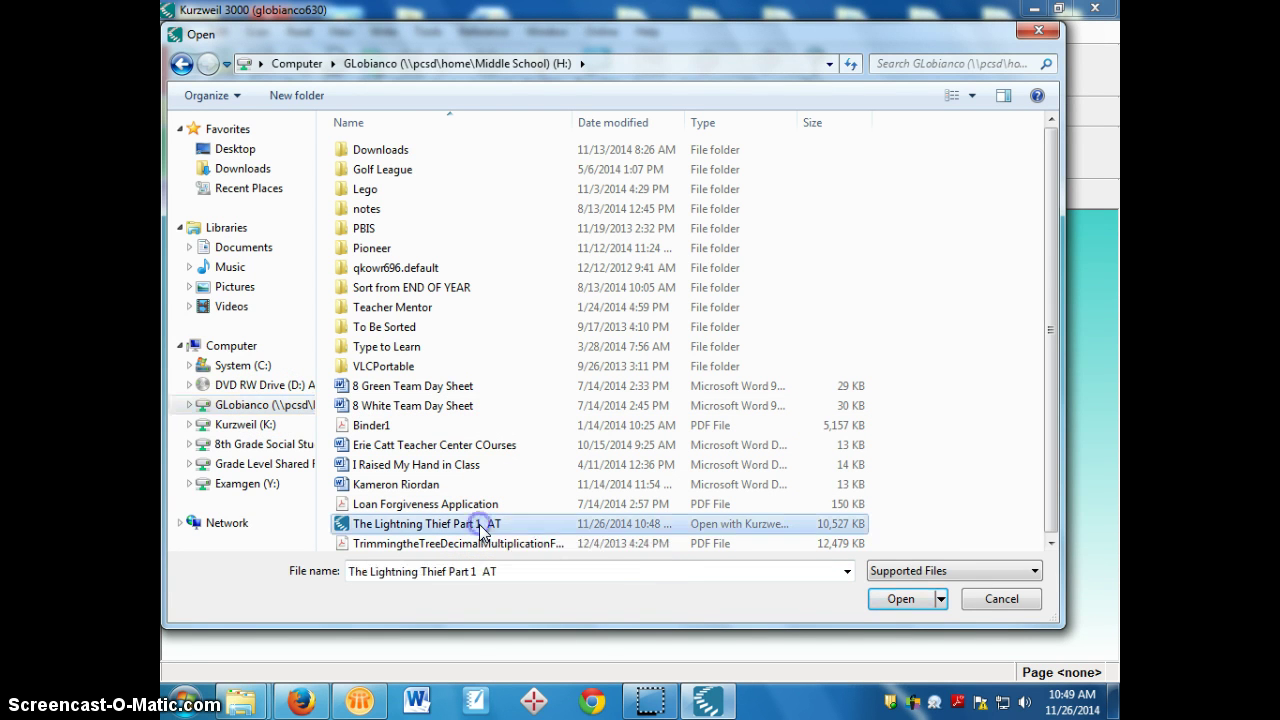
{"action": "left_click", "coordinate": [900, 597]}
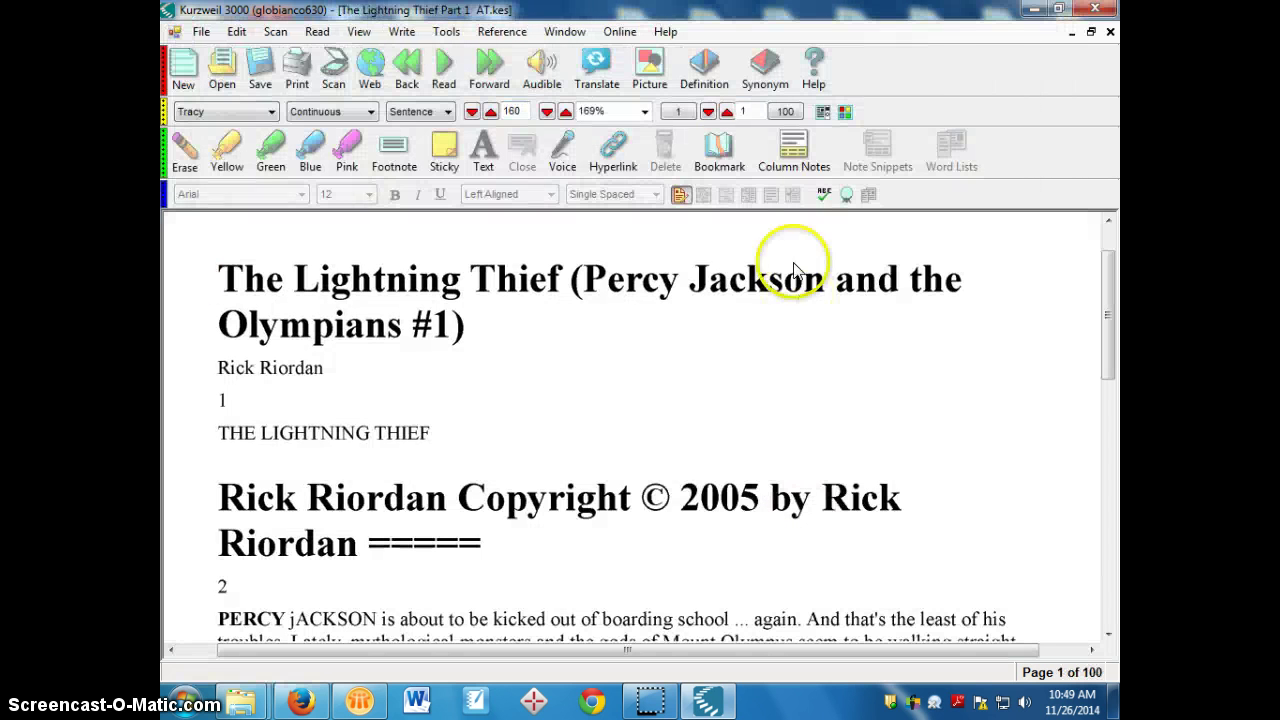
Go to the bookmark 11/26 and place the reading cursor before the word "Grover" beside it.
{"action": "left_click", "coordinate": [731, 158]}
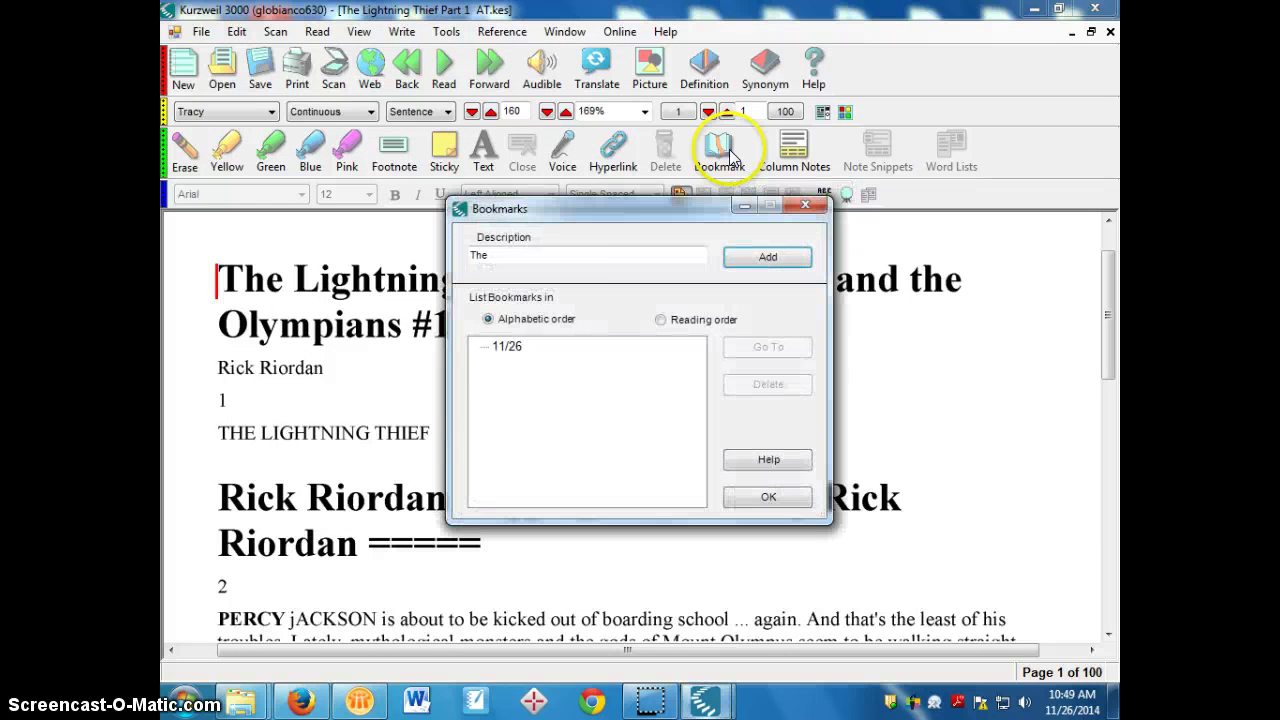
{"action": "left_click", "coordinate": [507, 347]}
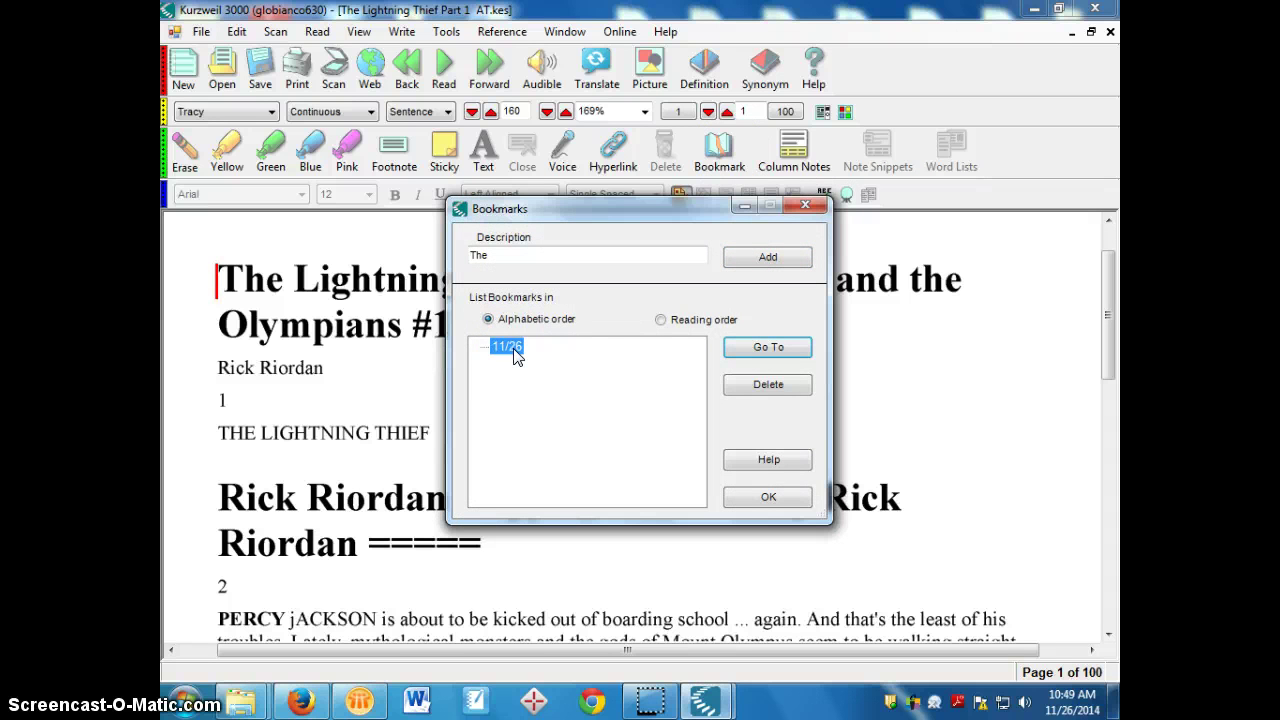
{"action": "left_click", "coordinate": [775, 348]}
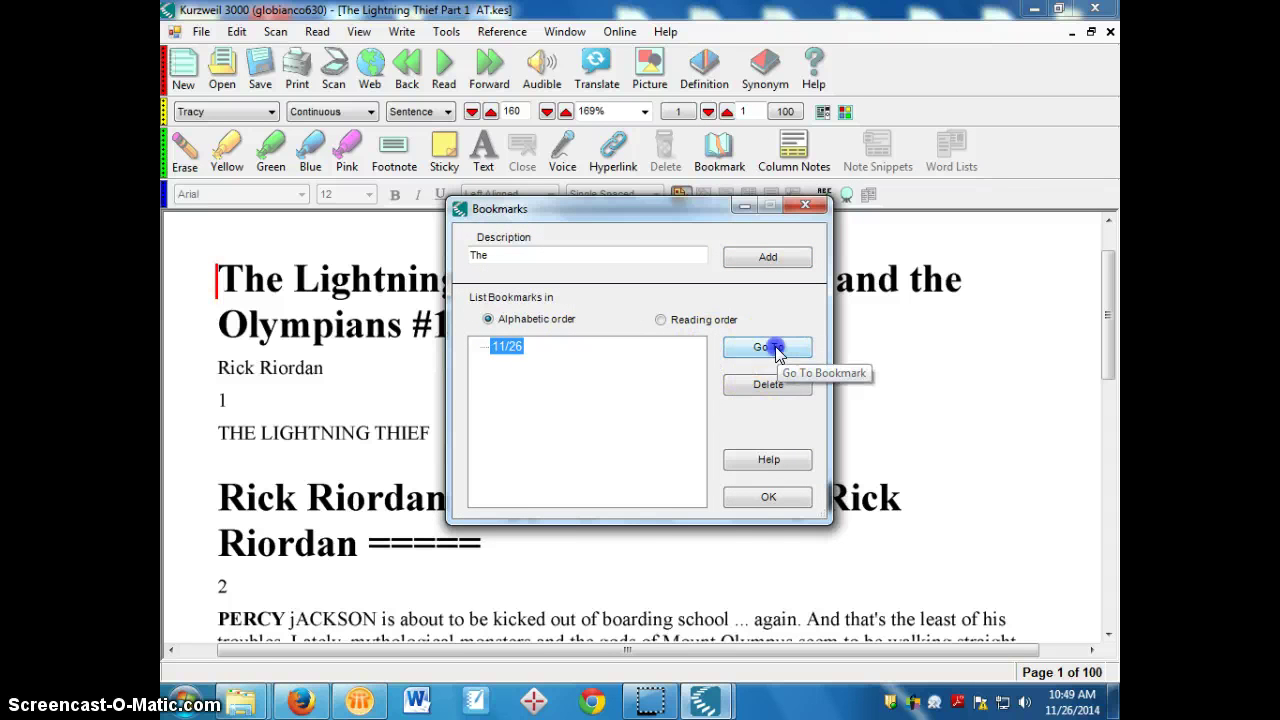
{"action": "left_click", "coordinate": [220, 425]}
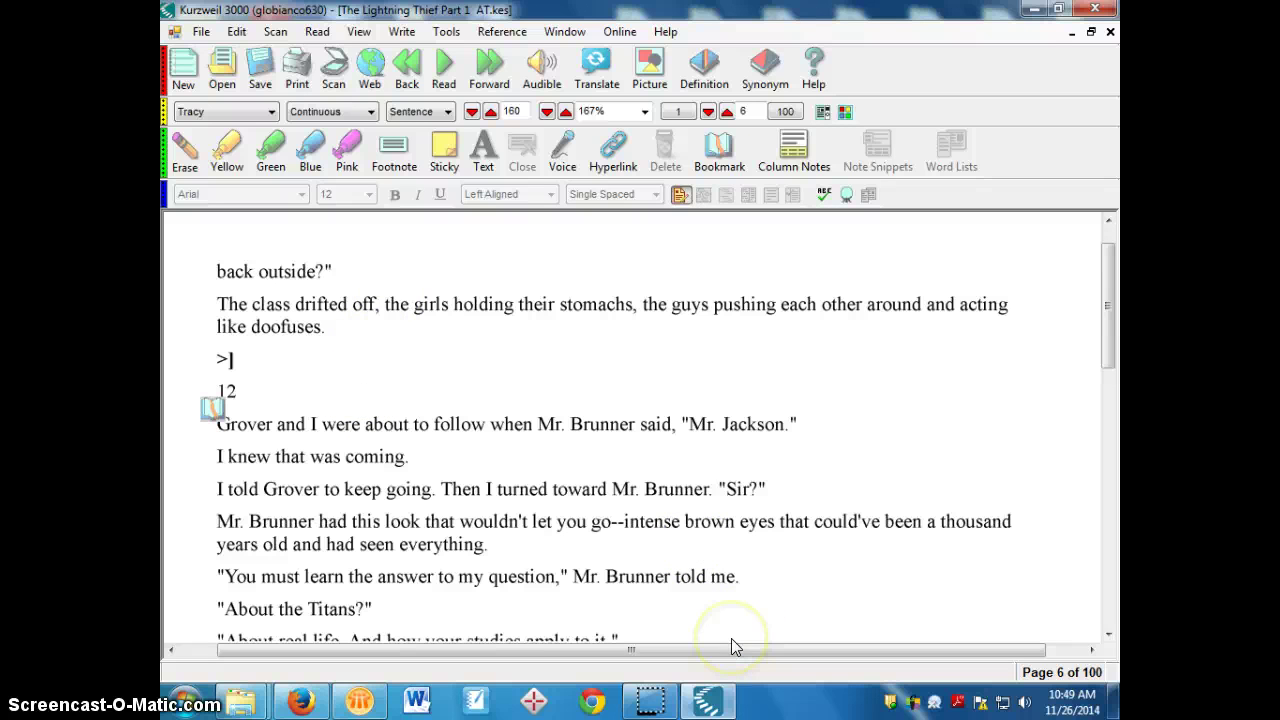
Look further down page 6 and move forward to page 13 of the book.
{"action": "scroll", "coordinate": [600, 400], "scroll_direction": "down", "scroll_amount": 3}
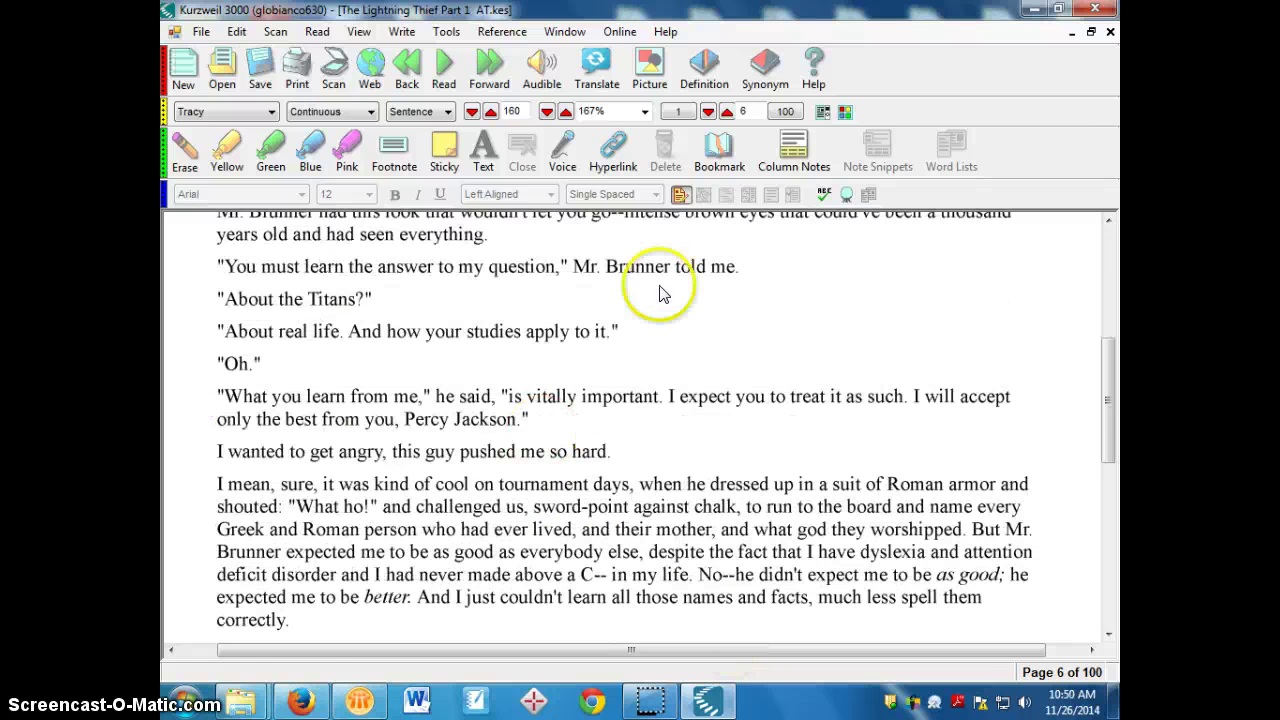
{"action": "left_click", "coordinate": [727, 111]}
{"action": "left_click", "coordinate": [727, 111]}
{"action": "left_click", "coordinate": [727, 111]}
{"action": "left_click", "coordinate": [727, 111]}
{"action": "left_click", "coordinate": [727, 111]}
{"action": "left_click", "coordinate": [727, 111]}
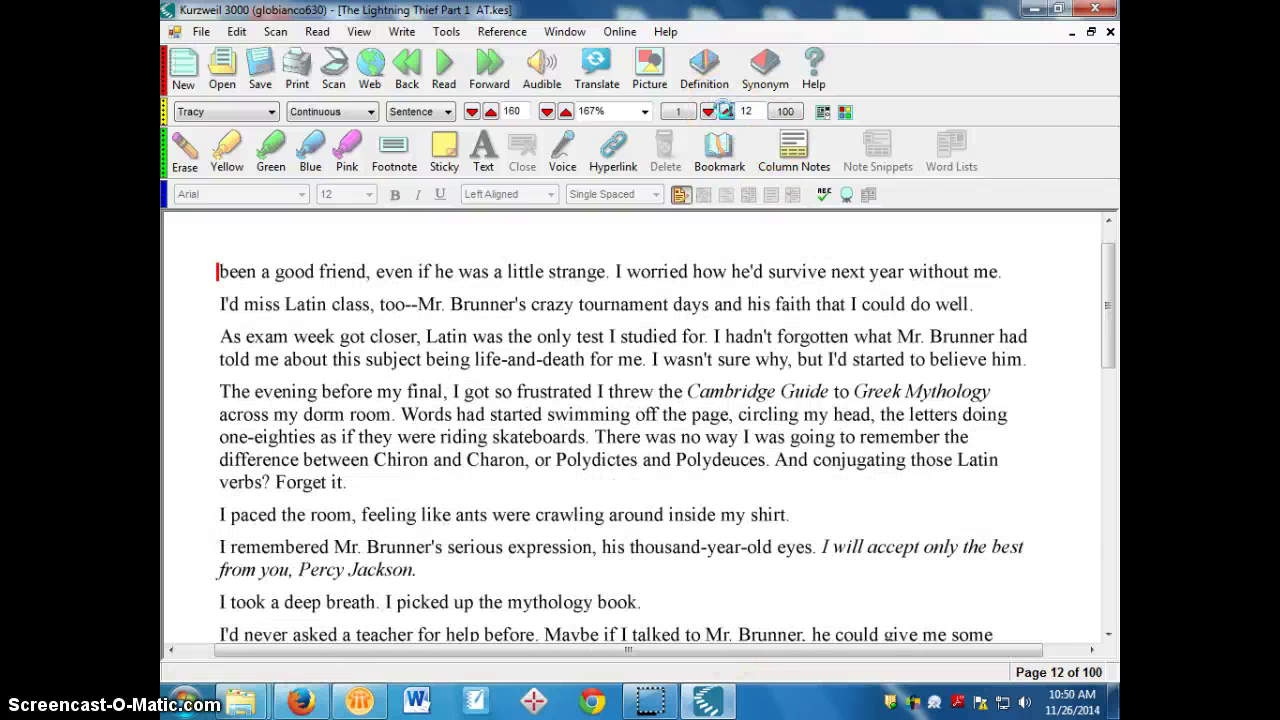
{"action": "left_click", "coordinate": [727, 111]}
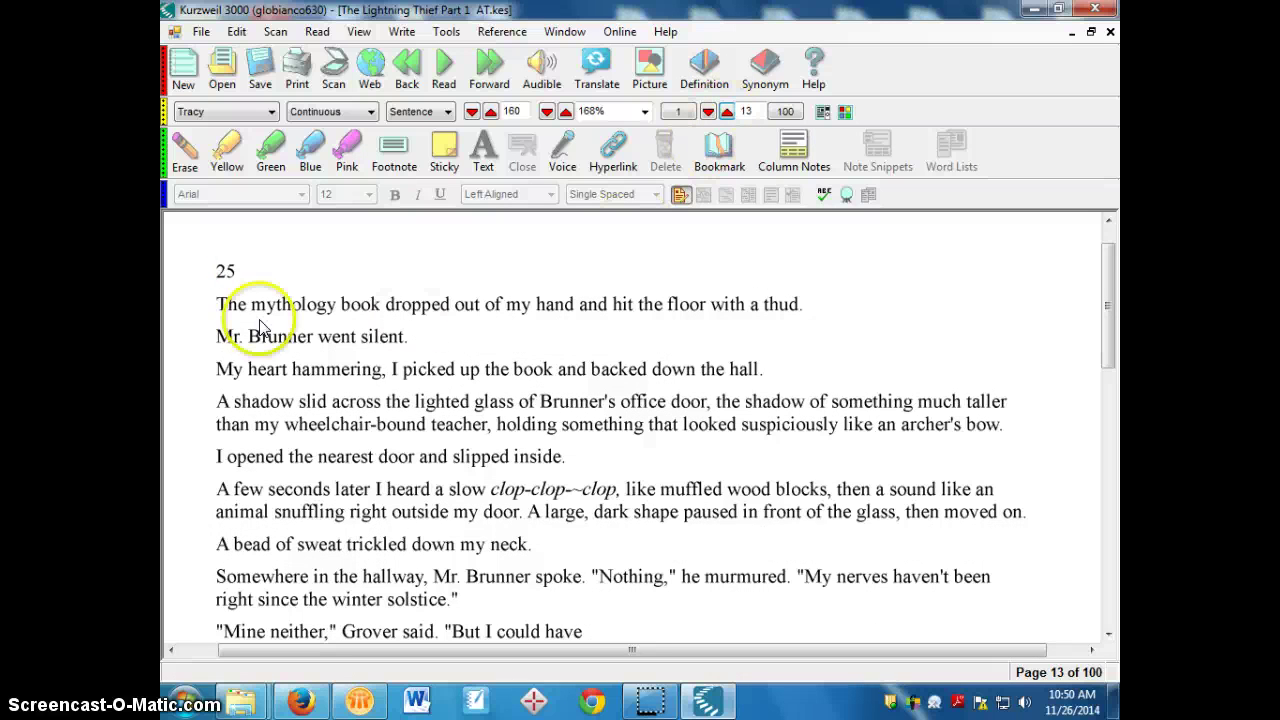
Add a bookmark named 11/27 on page 13, before the sentence beginning "The mythology book dropped".
{"action": "left_click", "coordinate": [214, 305]}
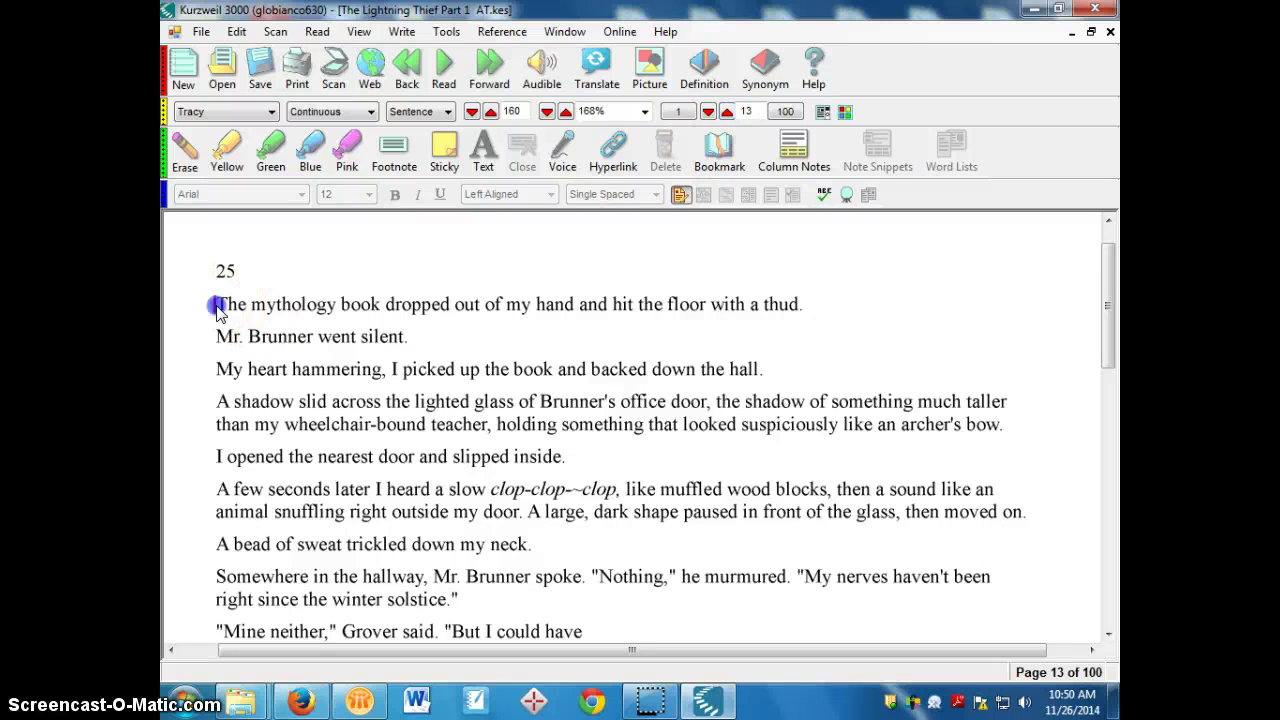
{"action": "left_click", "coordinate": [721, 158]}
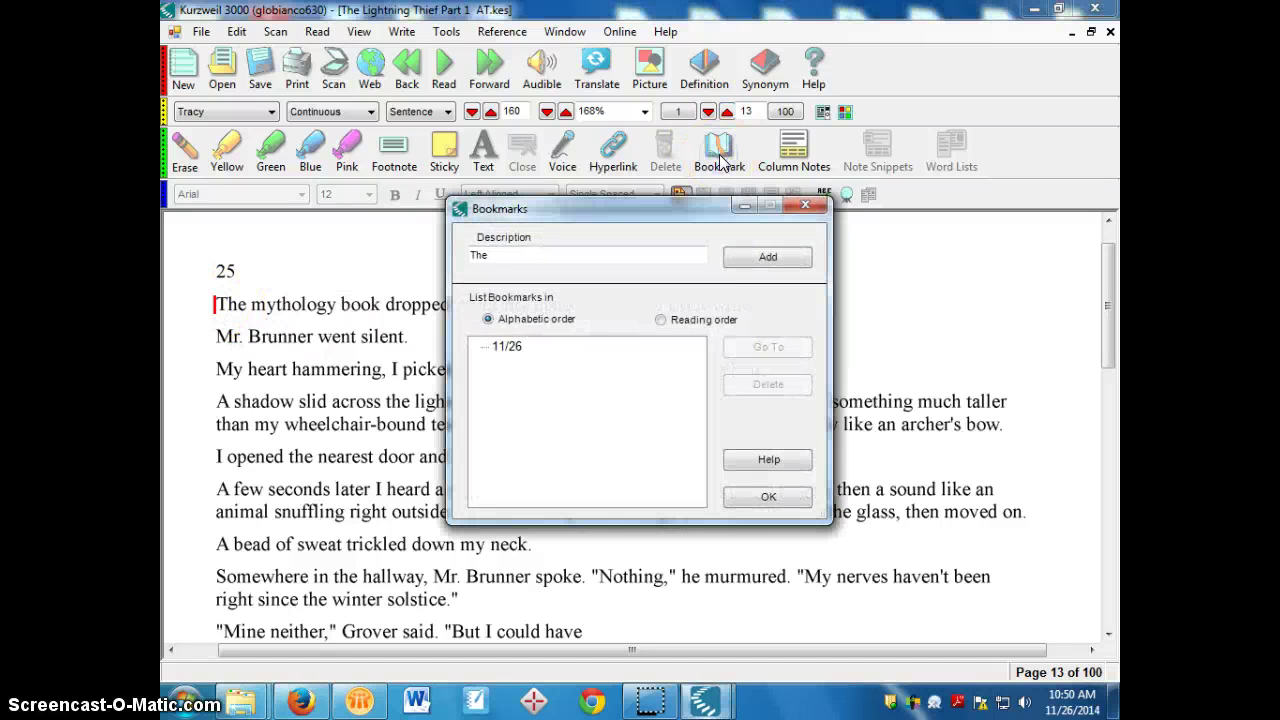
{"action": "double_click", "coordinate": [508, 254]}
{"action": "type", "text": "1"}
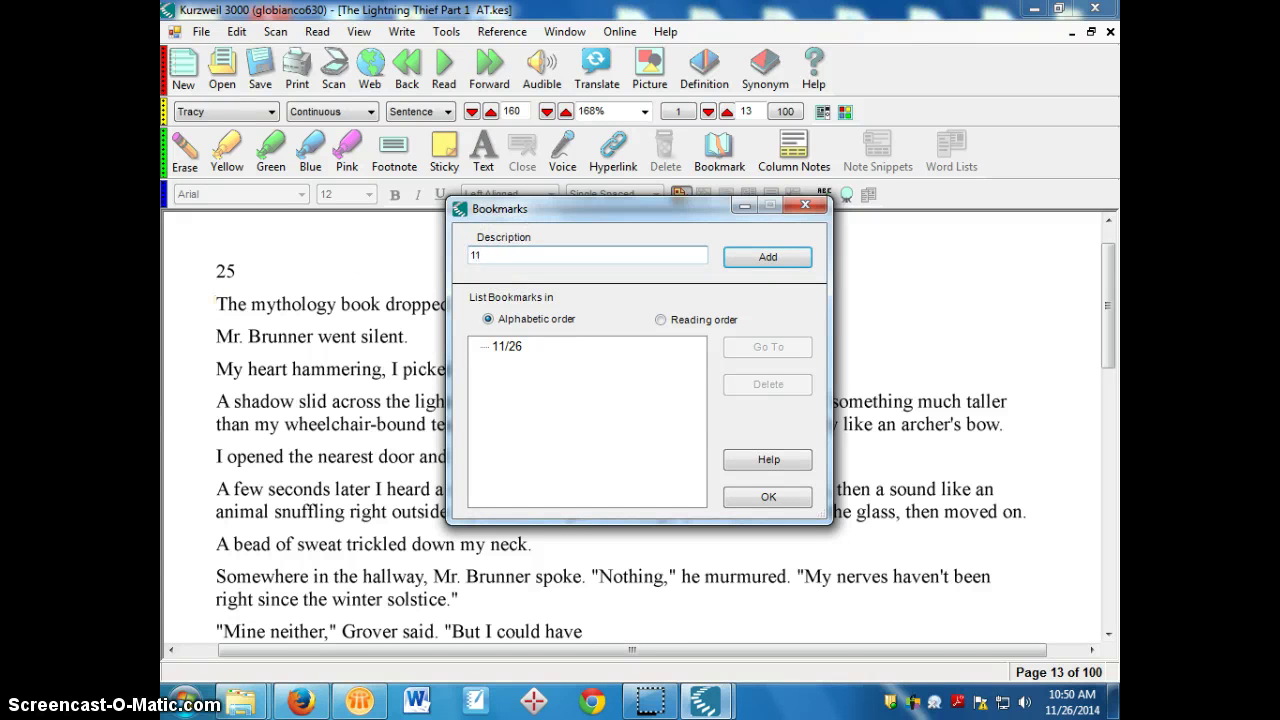
{"action": "type", "text": "//27"}
{"action": "left_click", "coordinate": [766, 259]}
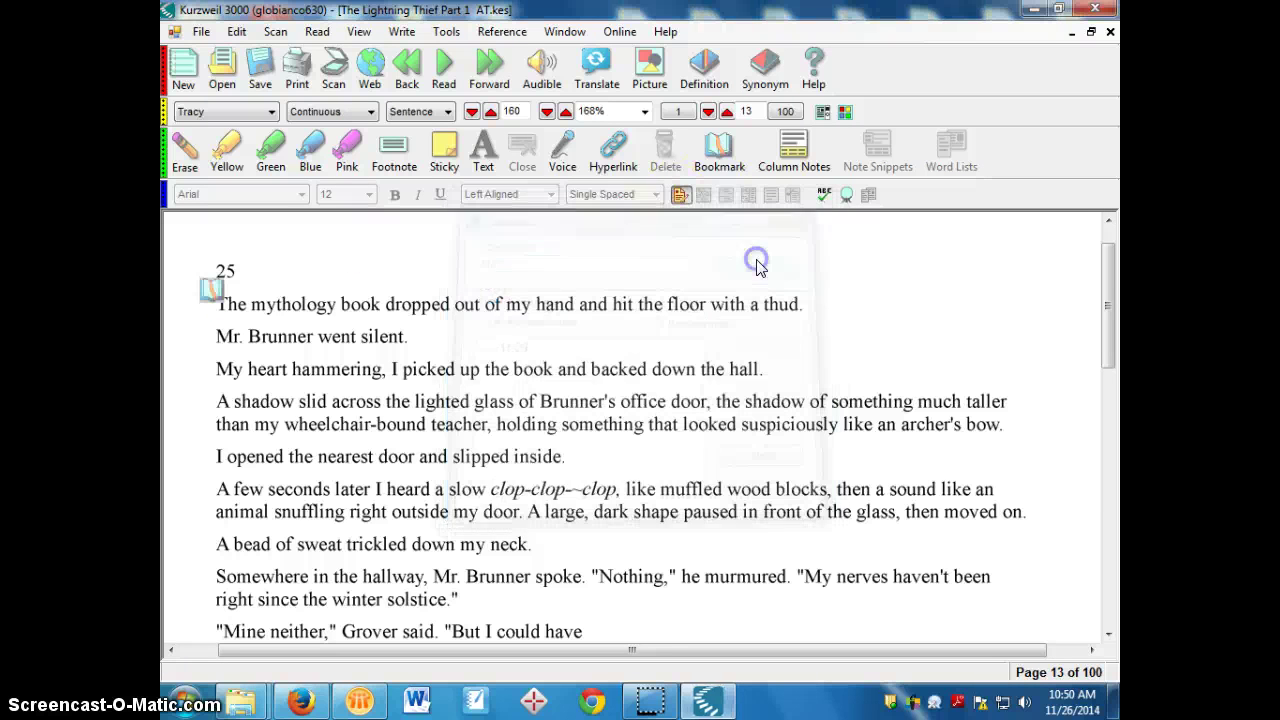
Save the book with its new bookmark under the same file name and close it.
{"action": "left_click", "coordinate": [201, 32]}
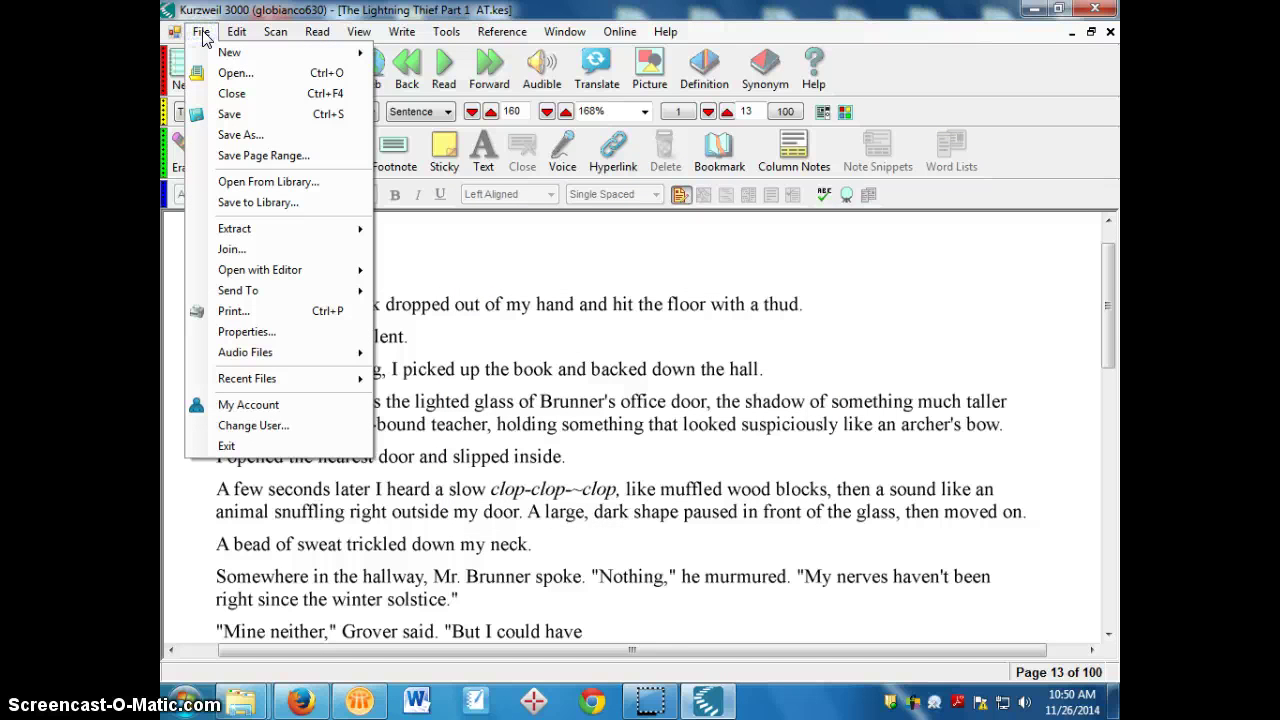
{"action": "left_click", "coordinate": [203, 36]}
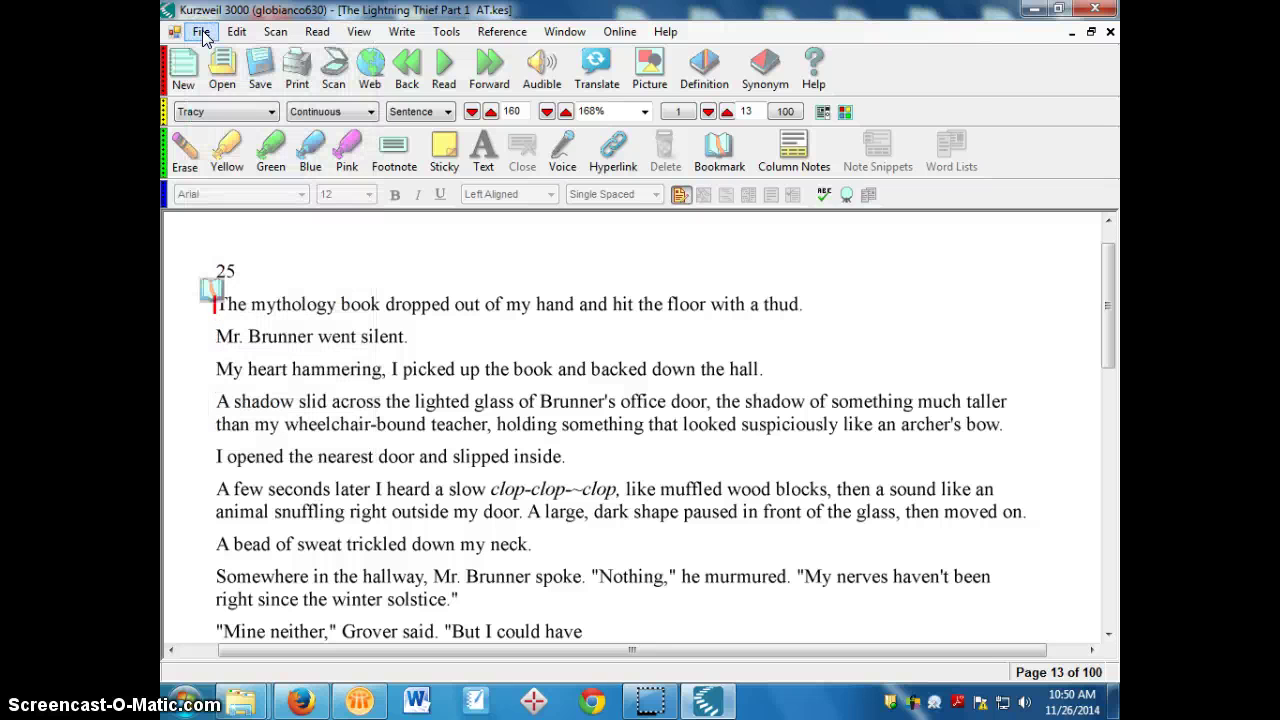
{"action": "left_click", "coordinate": [258, 68]}
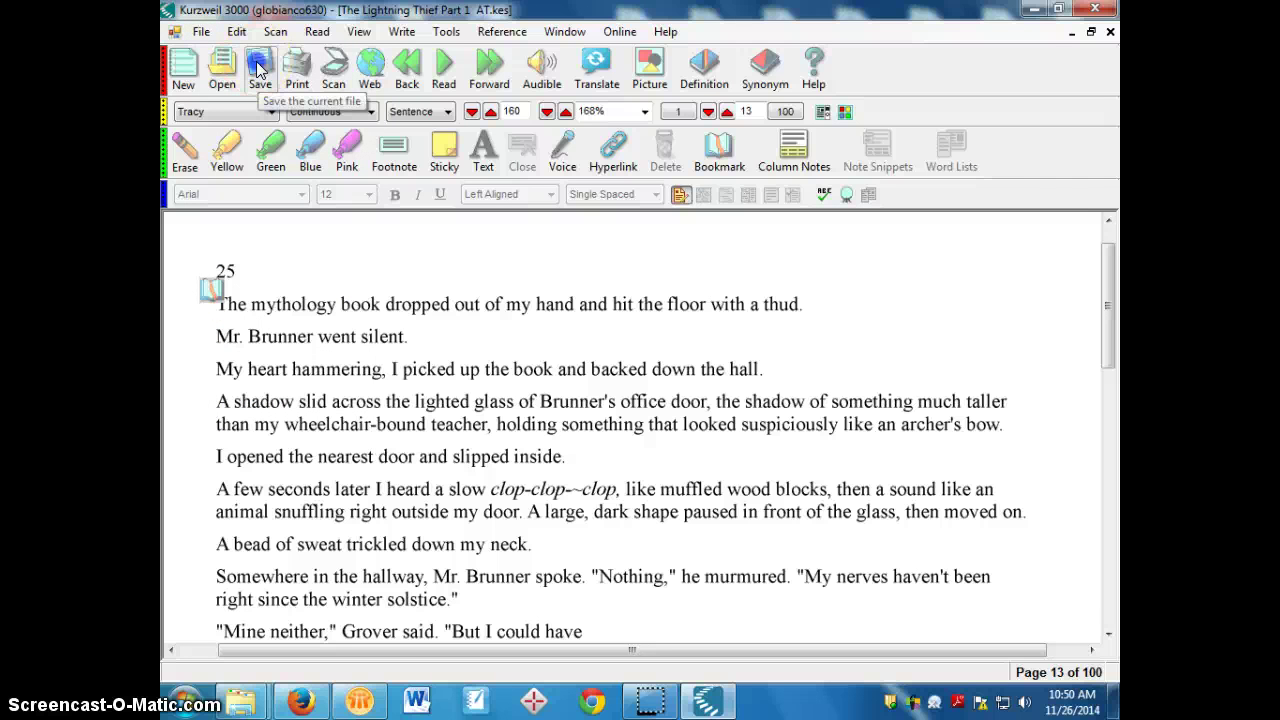
{"action": "left_click", "coordinate": [1107, 33]}
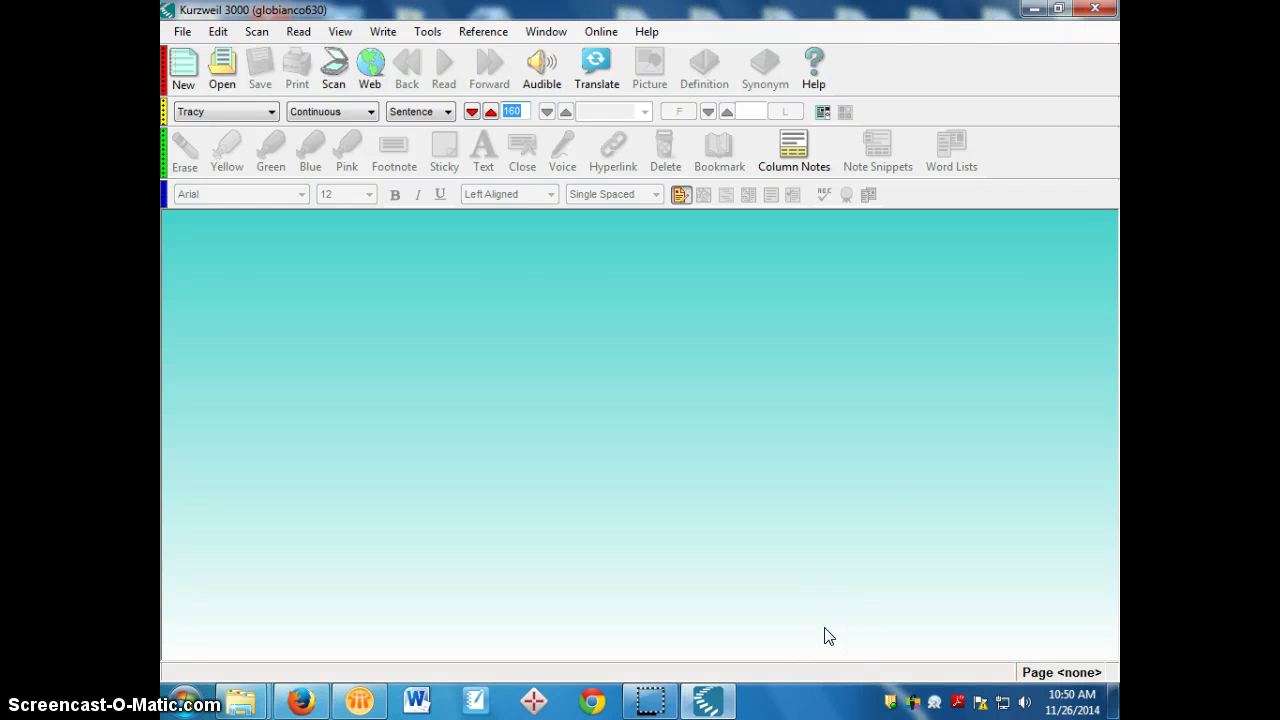
Reopen The Lightning Thief Part 1 AT from the H: home drive and go to the bookmark 11/27.
{"action": "left_click", "coordinate": [222, 68]}
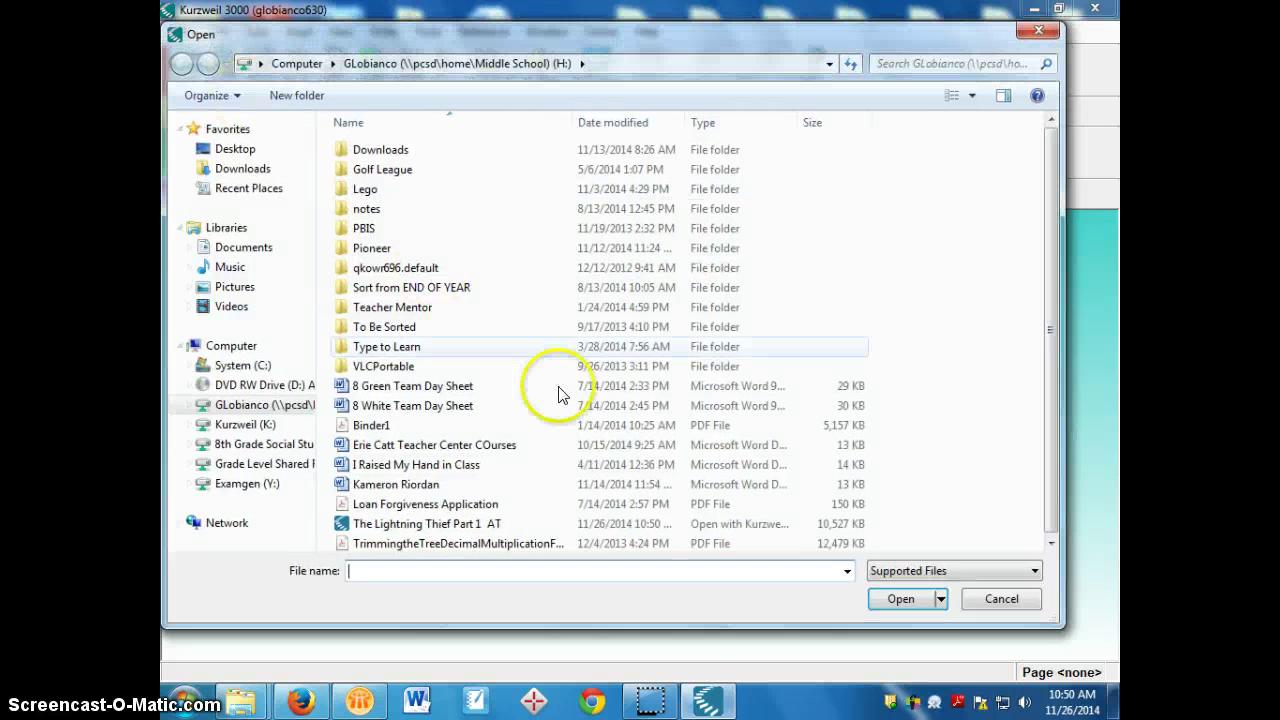
{"action": "double_click", "coordinate": [483, 525]}
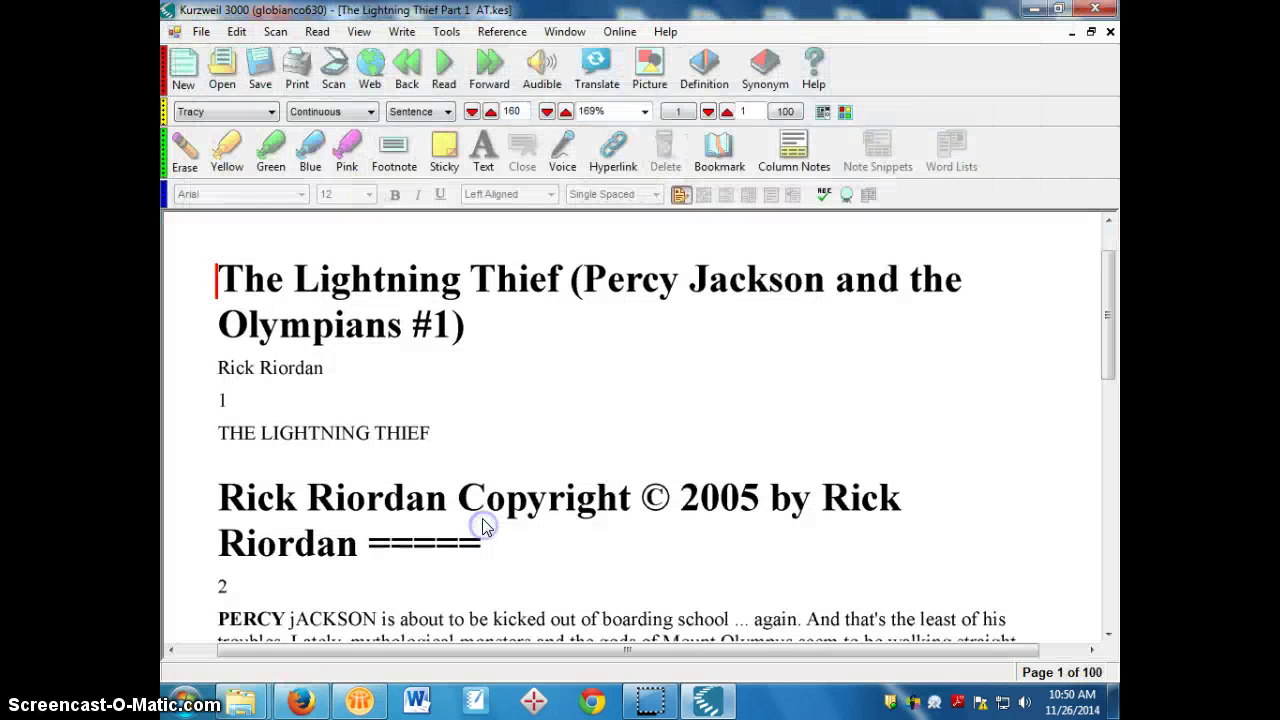
{"action": "left_click", "coordinate": [718, 152]}
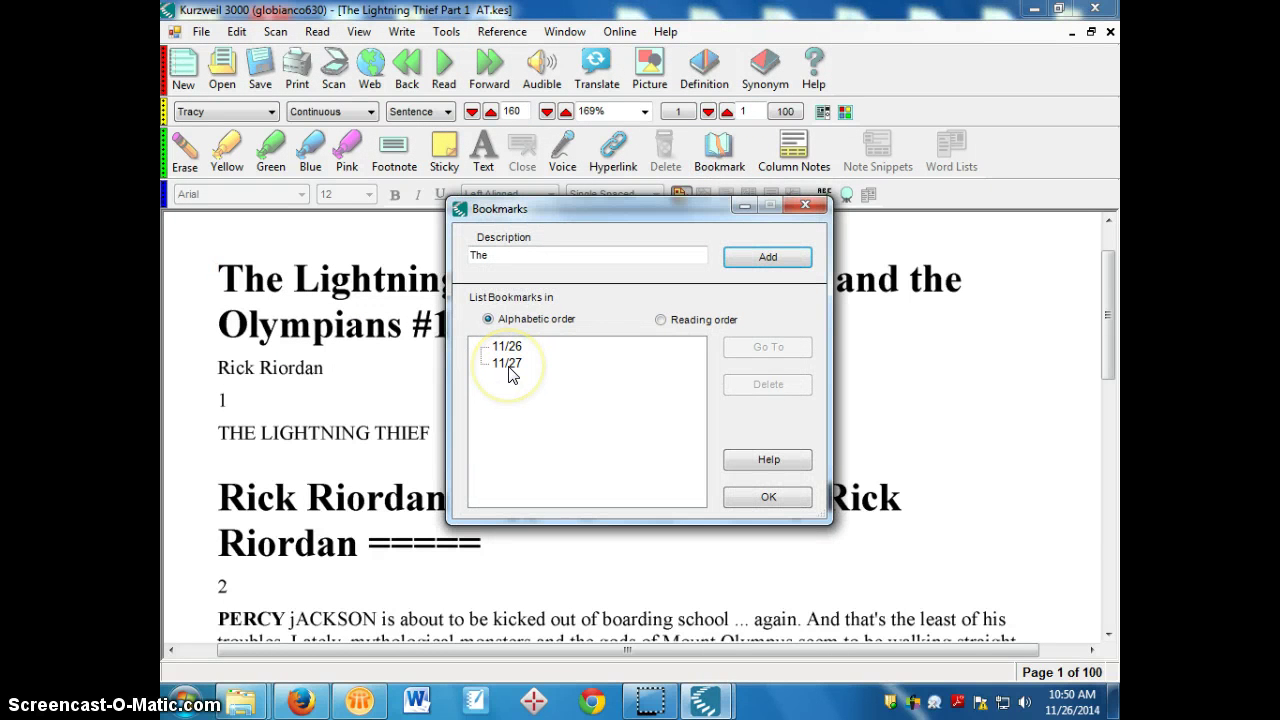
{"action": "left_click", "coordinate": [507, 364]}
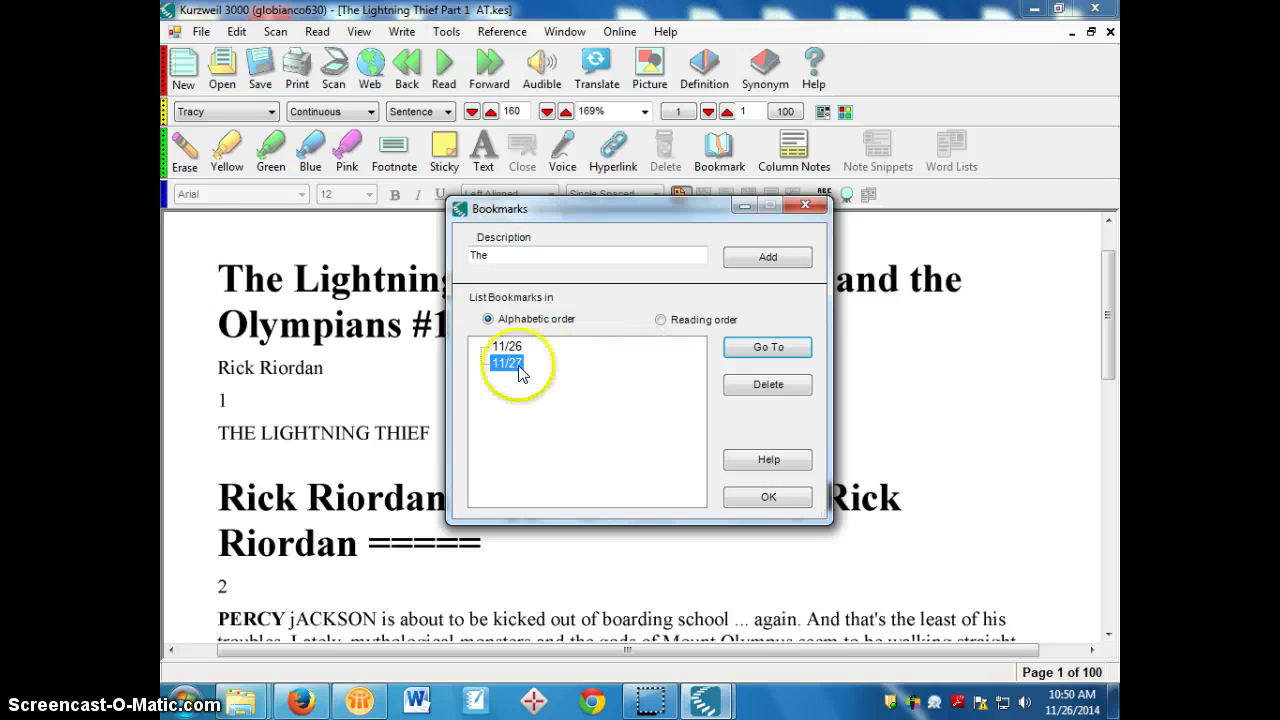
{"action": "left_click", "coordinate": [752, 350]}
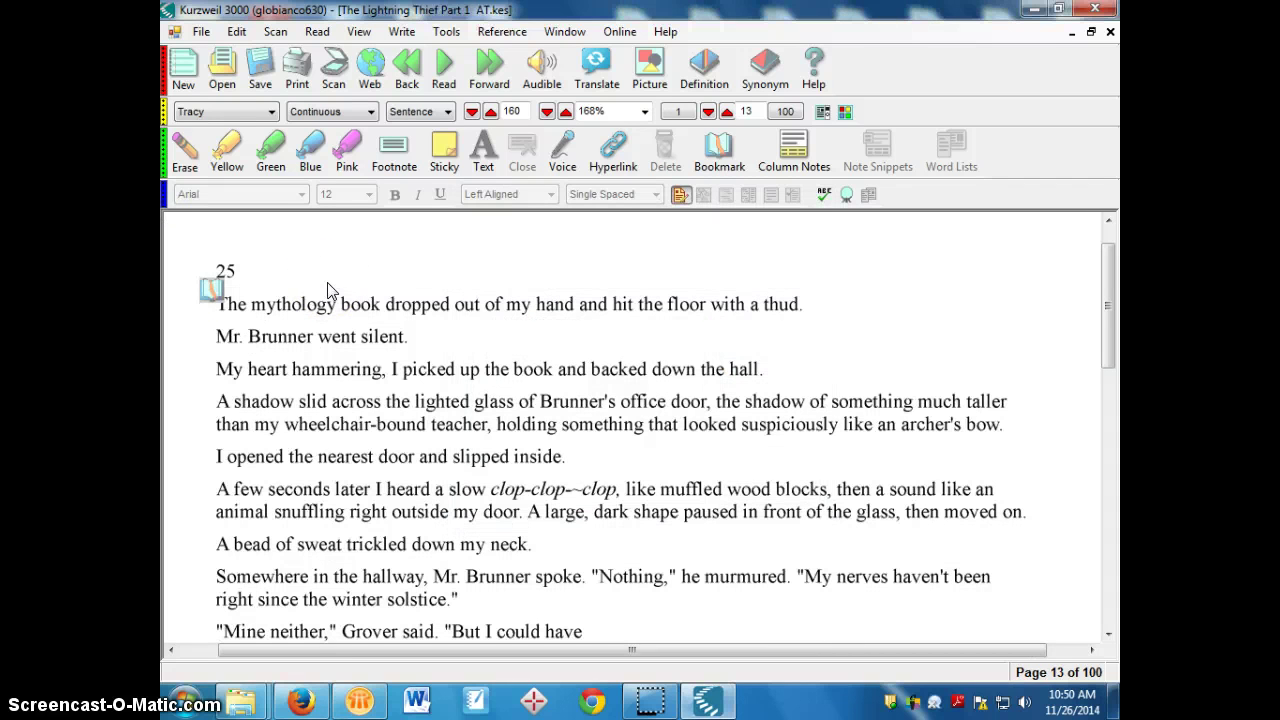